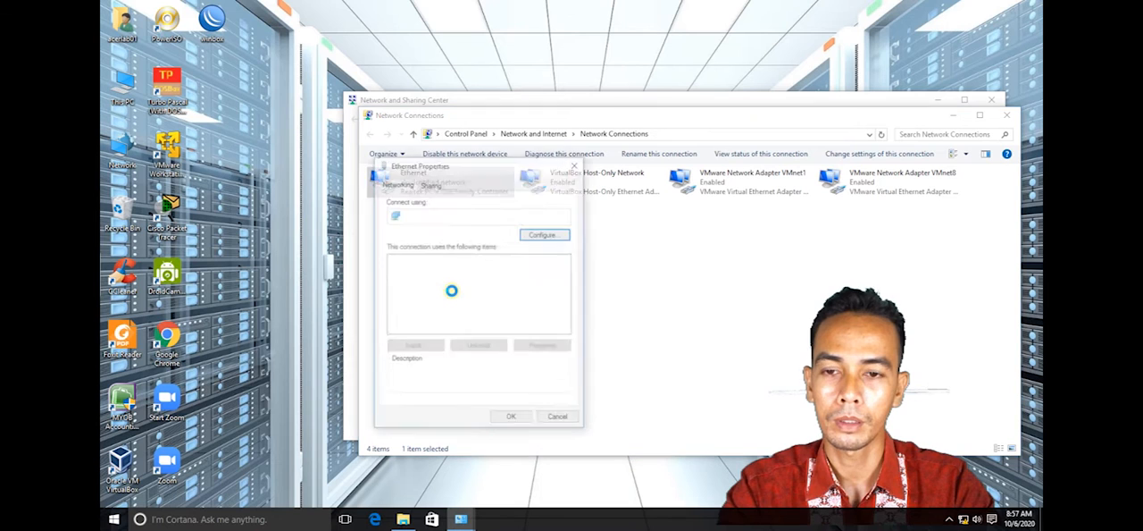
- Open the Ethernet adapter's IPv4 properties and clear the default gateway and both DNS server addresses
click(493, 320)
double_click(492, 320)
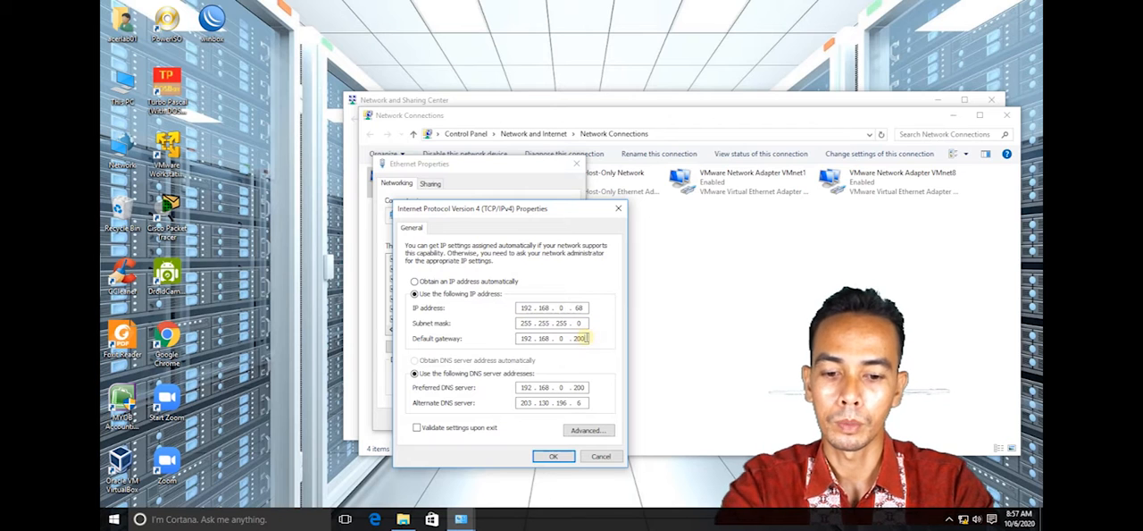
key(BackSpace)
key(BackSpace)
key(BackSpace)
key(BackSpace)
key(BackSpace)
key(BackSpace)
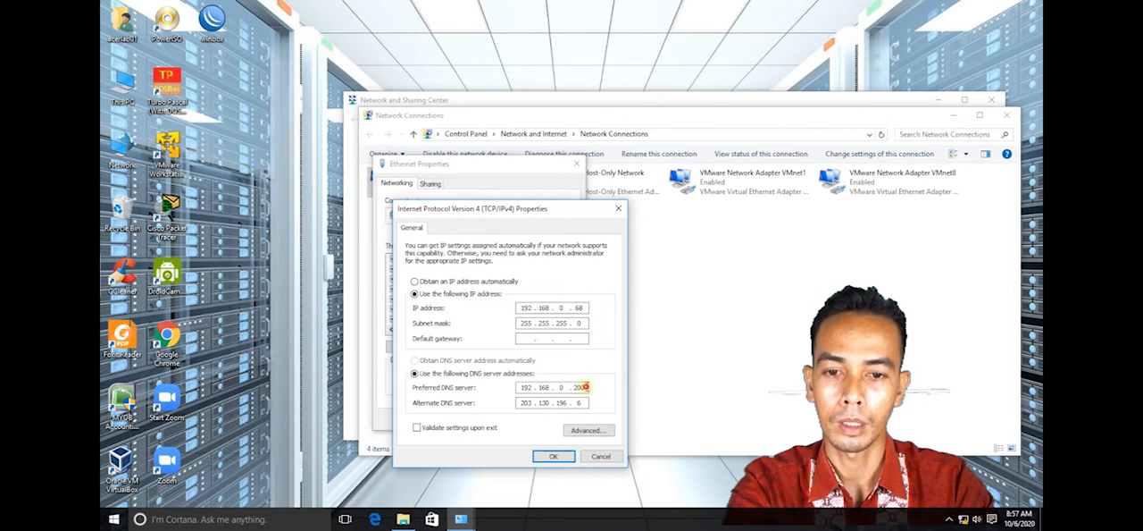
key(BackSpace)
key(BackSpace)
key(BackSpace)
key(BackSpace)
key(BackSpace)
key(BackSpace)
click(581, 404)
key(BackSpace)
key(BackSpace)
key(BackSpace)
key(BackSpace)
key(BackSpace)
key(BackSpace)
key(BackSpace)
key(BackSpace)
key(BackSpace)
key(BackSpace)
key(BackSpace)
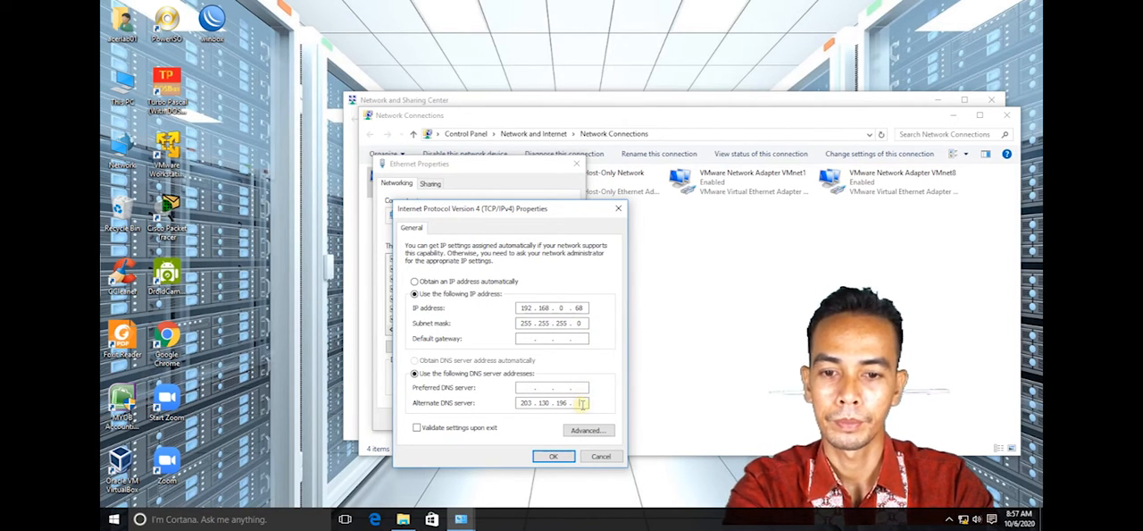
- Set the Ethernet adapter's IP address to 192.168.88.68 and apply the adapter settings
double_click(560, 307)
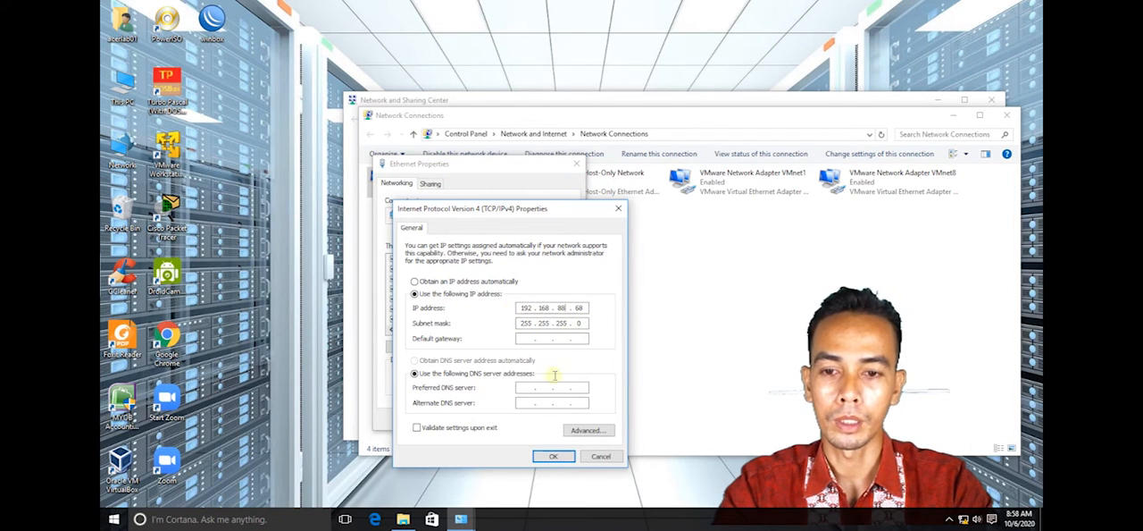
click(551, 457)
click(515, 420)
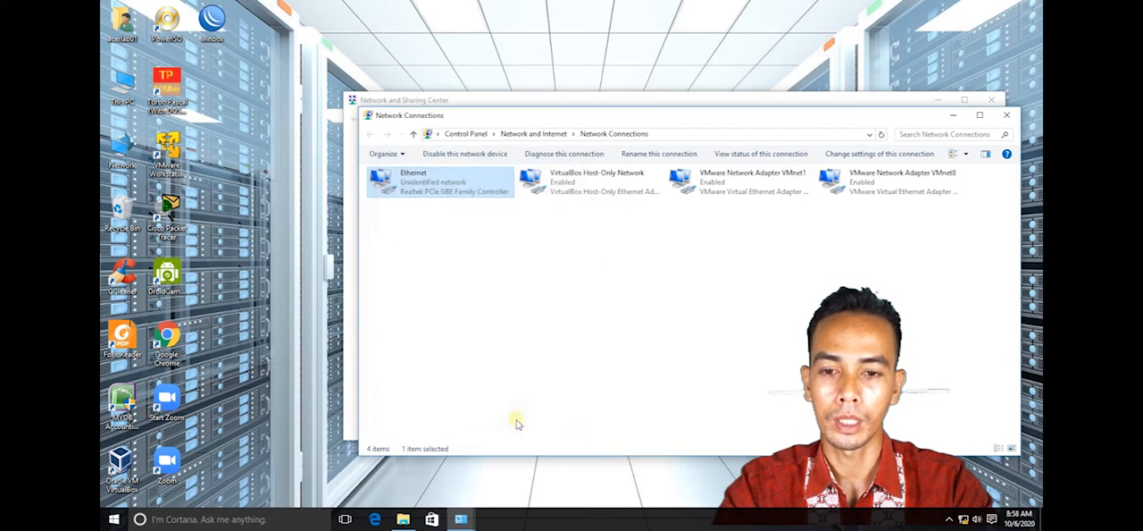
- Disable the VirtualBox Host-Only, VMnet1 and VMnet8 network adapters, and close the network windows
right_click(563, 182)
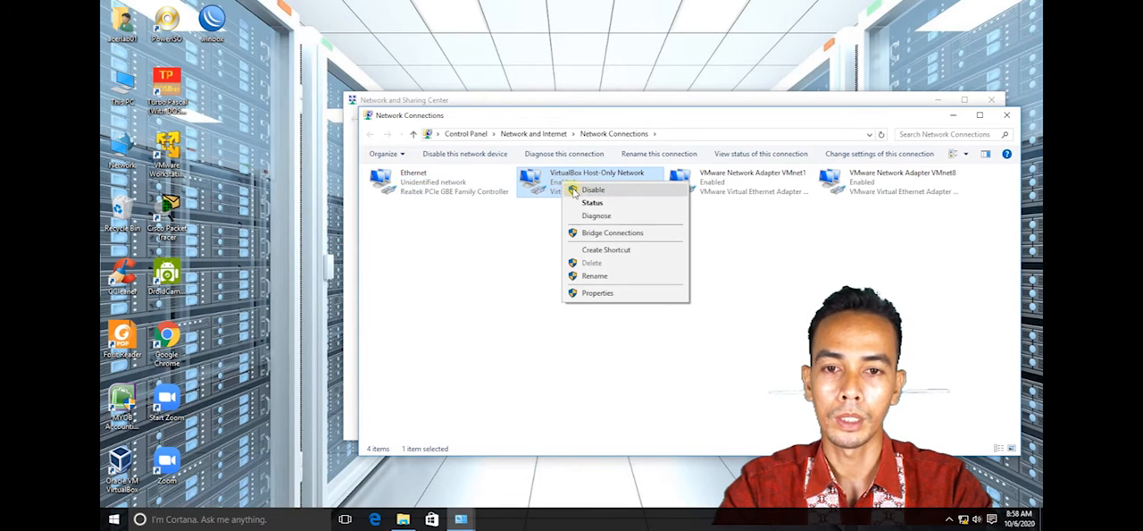
click(588, 190)
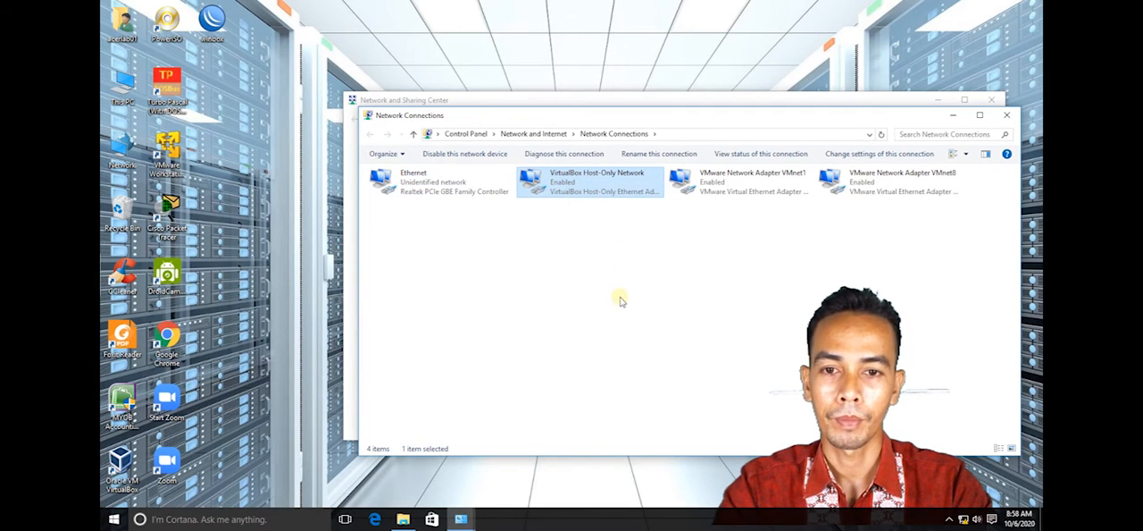
click(715, 184)
right_click(720, 190)
click(727, 193)
click(831, 181)
right_click(848, 175)
click(862, 182)
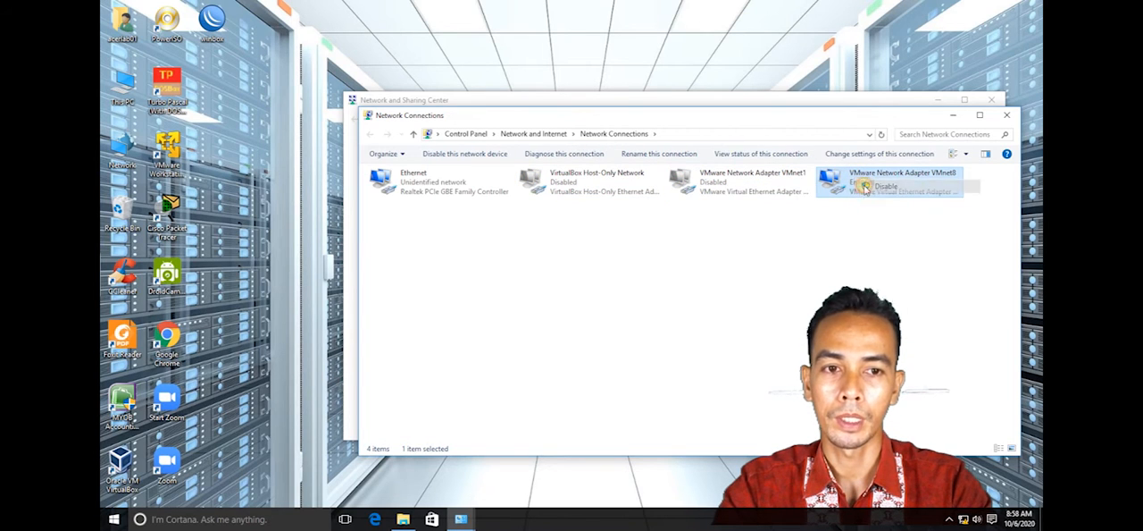
click(1006, 116)
click(991, 99)
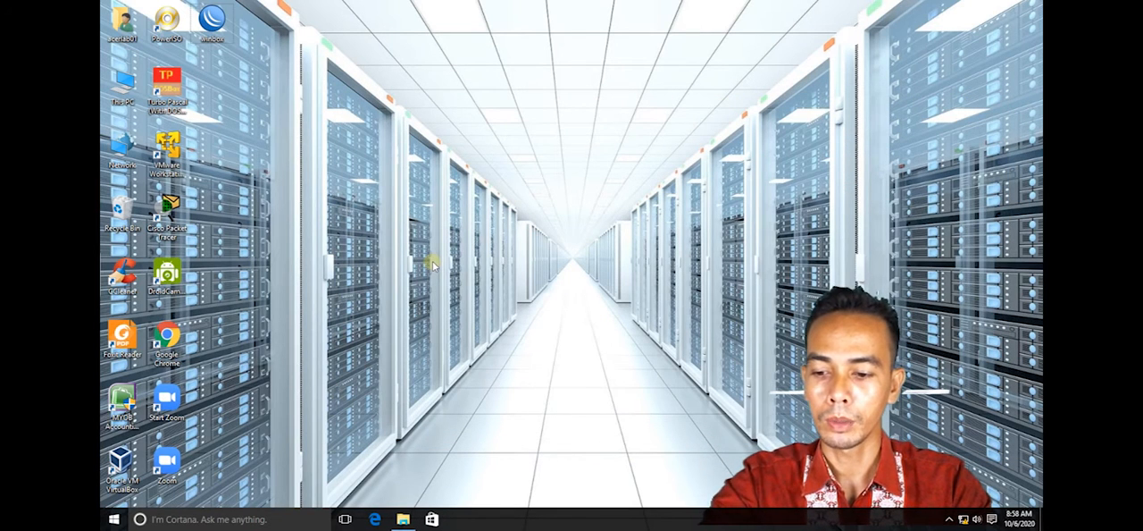
- Ping the router at 192.168.88.1 to test the connection from this computer
key(super+r)
text(pi)
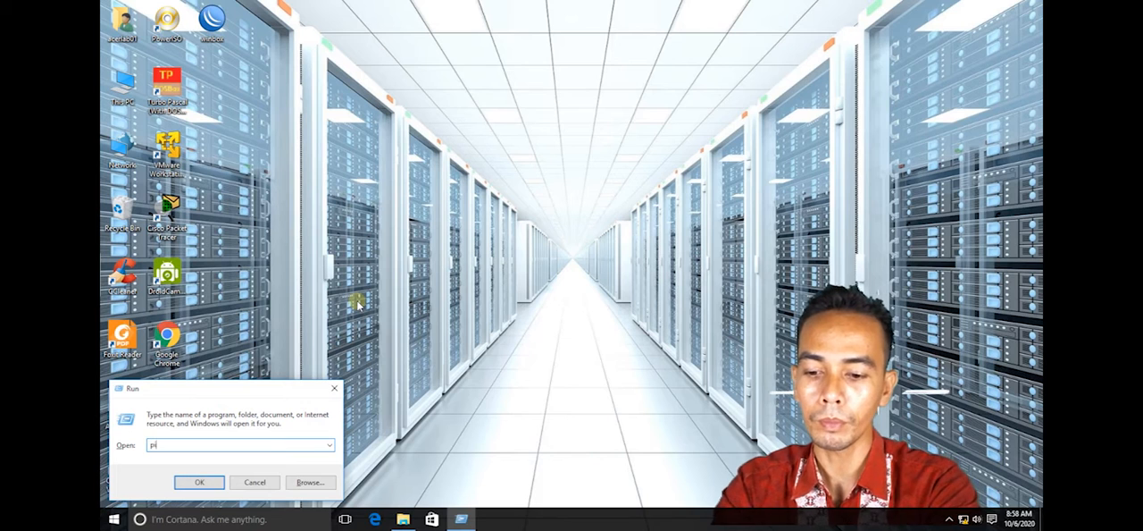
text(ng 192.168.88.1)
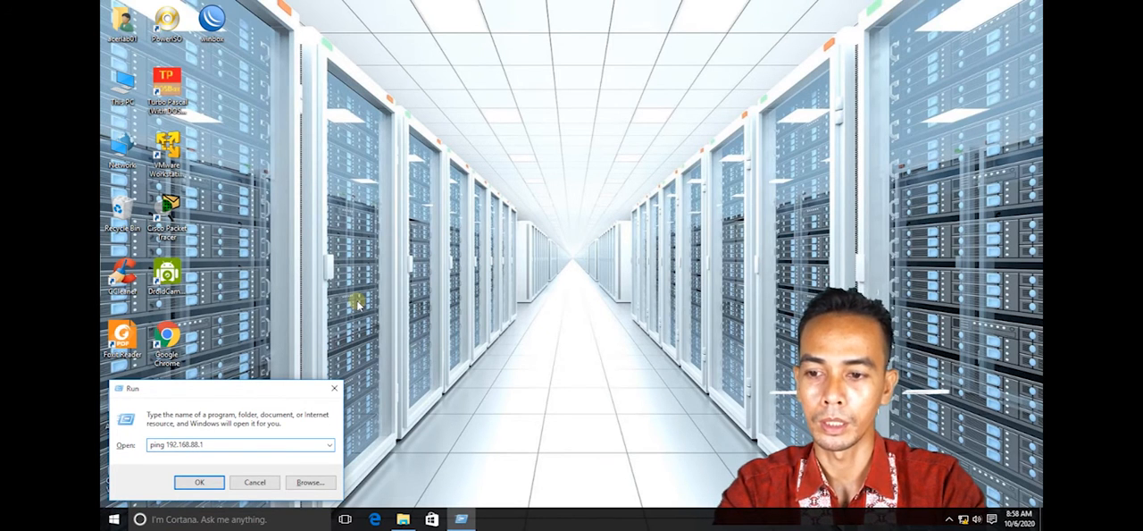
key(Return)
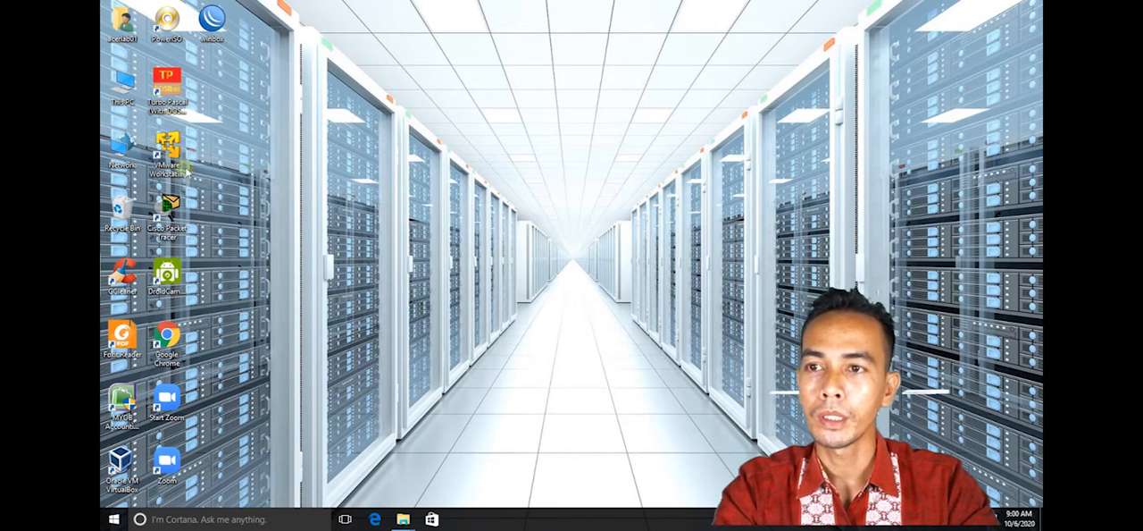
- Launch WinBox, connect to the router at 192.168.88.1 as admin, and remove its default configuration
right_click(212, 27)
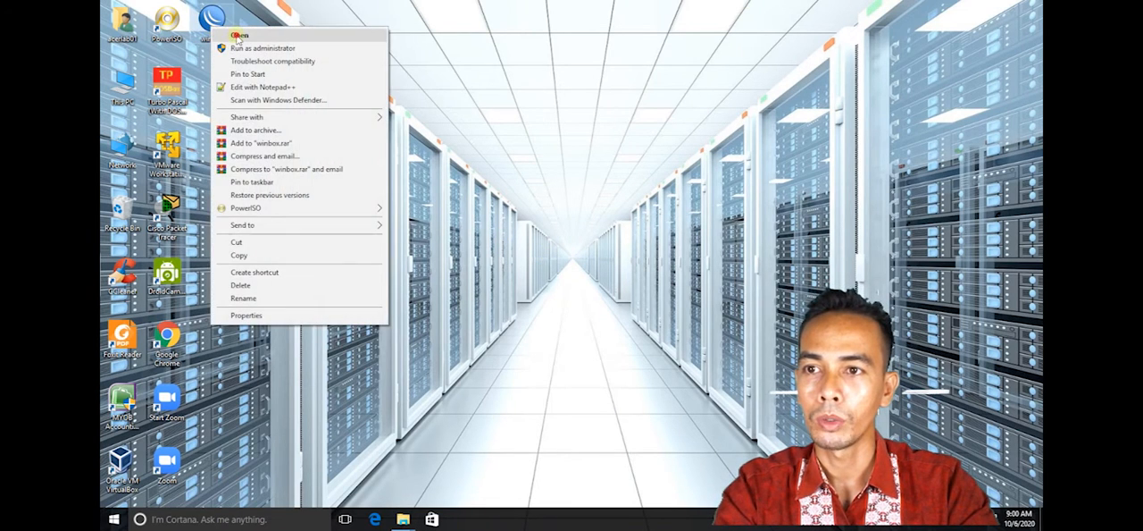
click(237, 35)
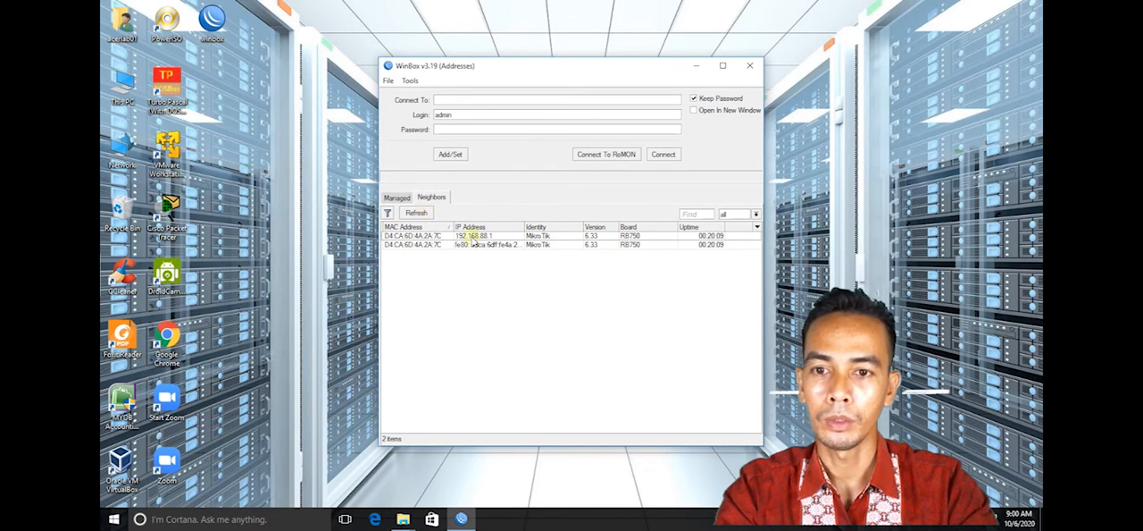
click(471, 236)
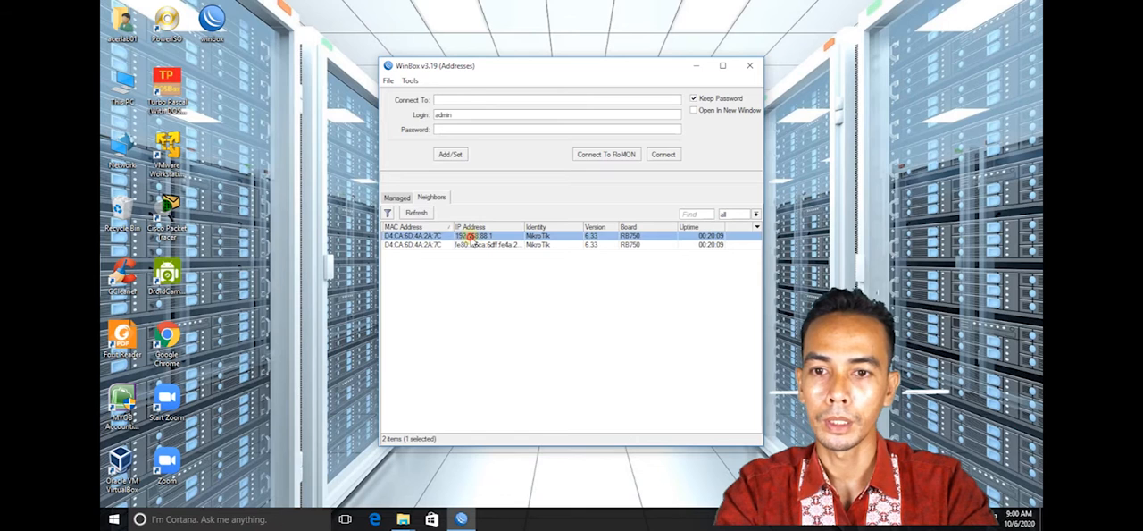
click(466, 117)
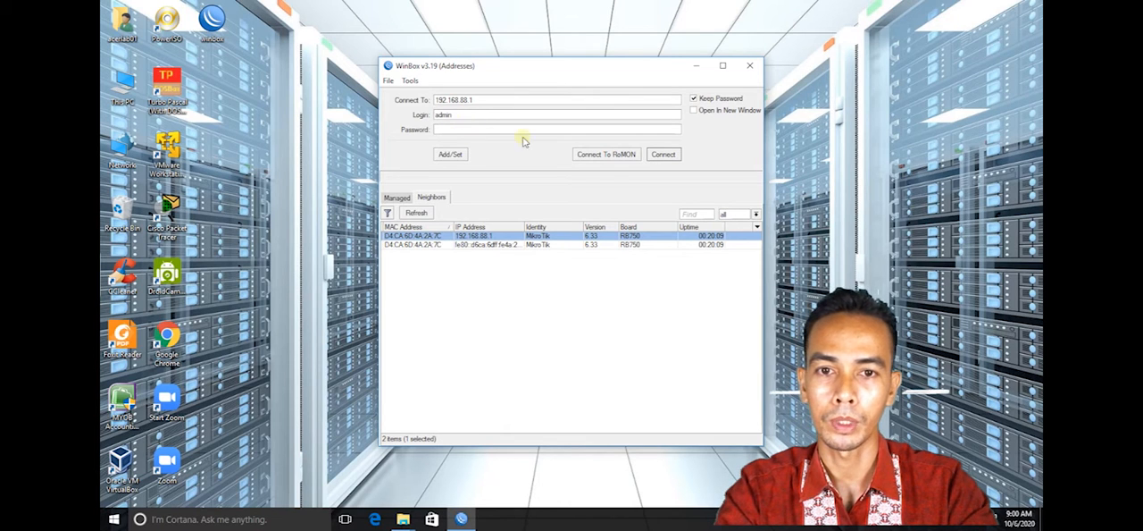
click(664, 154)
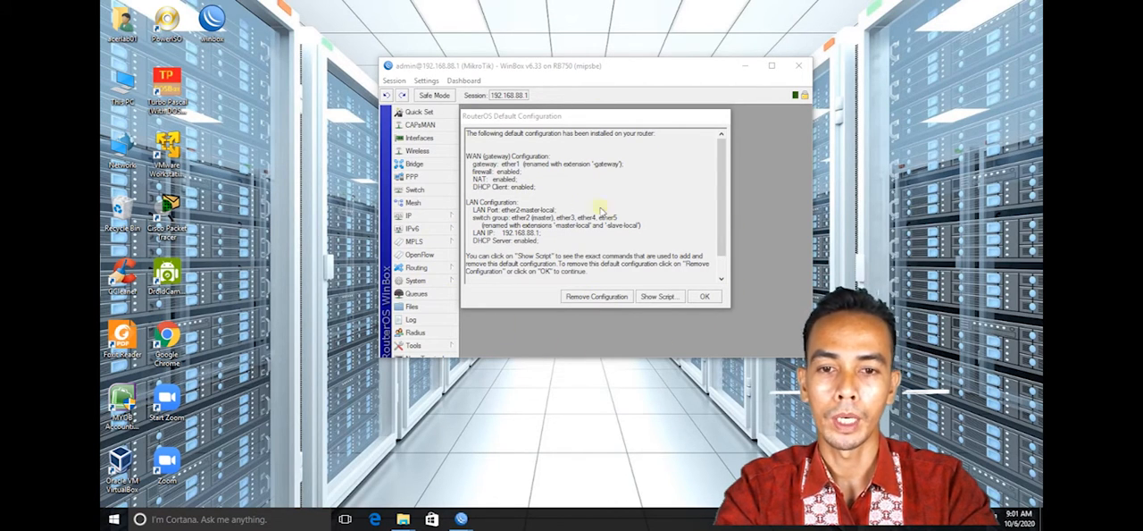
click(597, 297)
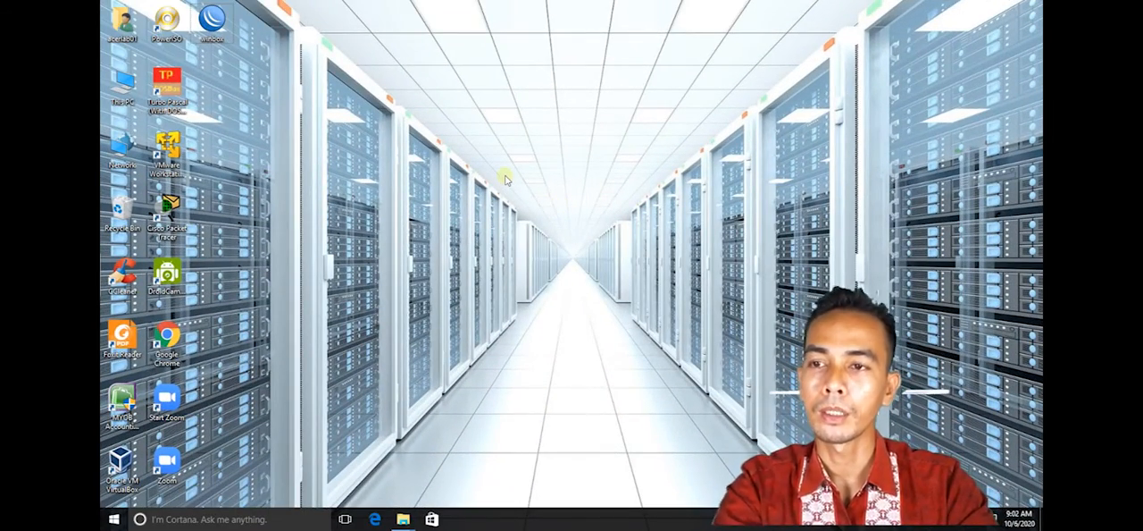
- Reopen WinBox and connect to the MikroTik router through its MAC address as admin
double_click(212, 19)
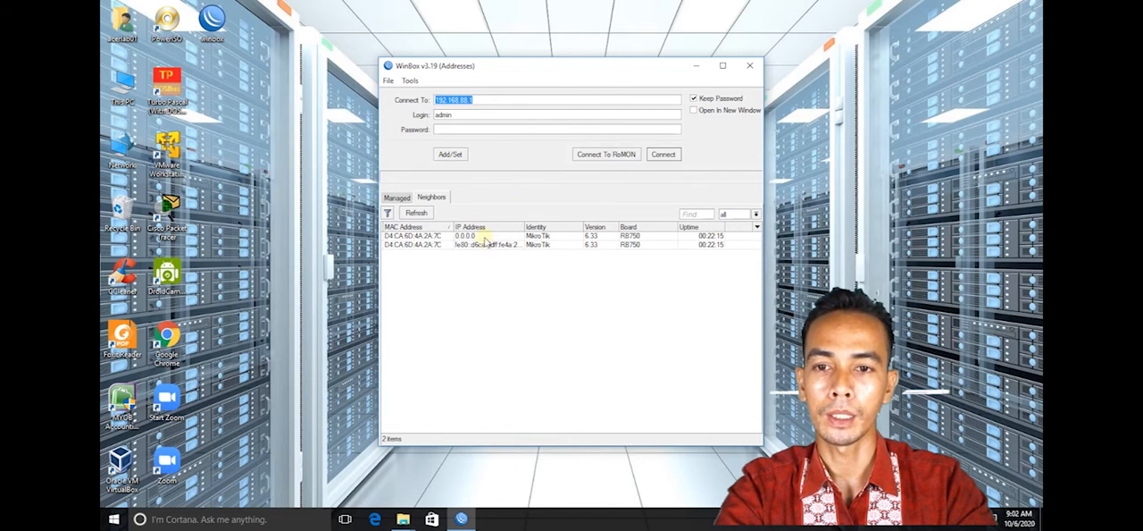
click(432, 236)
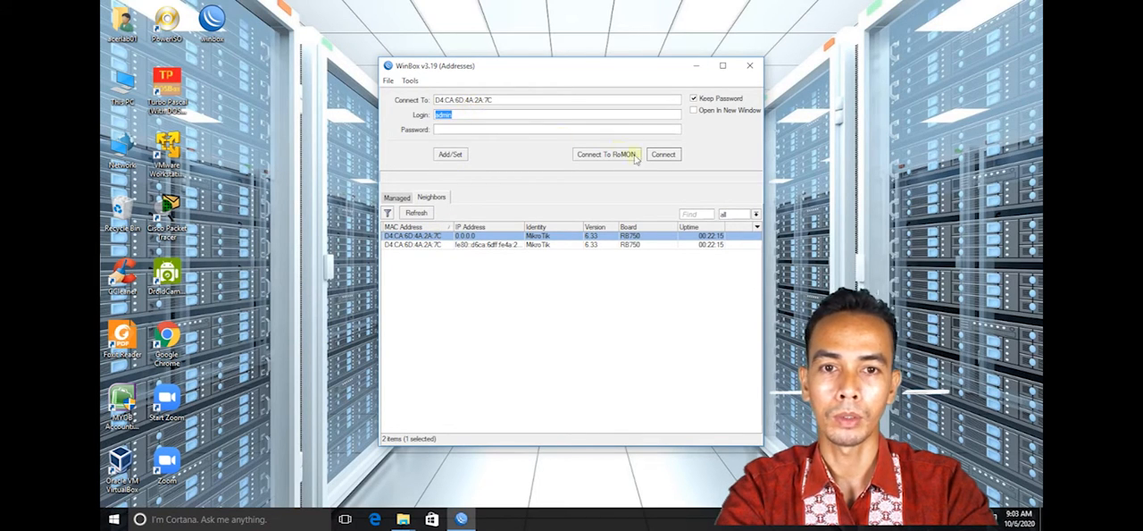
click(663, 154)
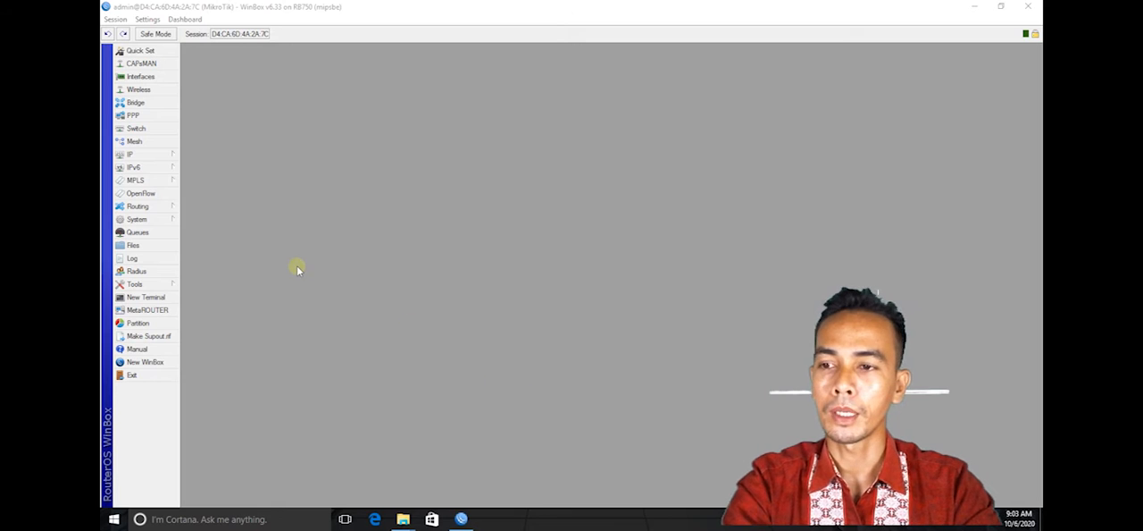
- Add the IP address 192.168.0.100/24 on interface ether1 to the router's address list
click(161, 153)
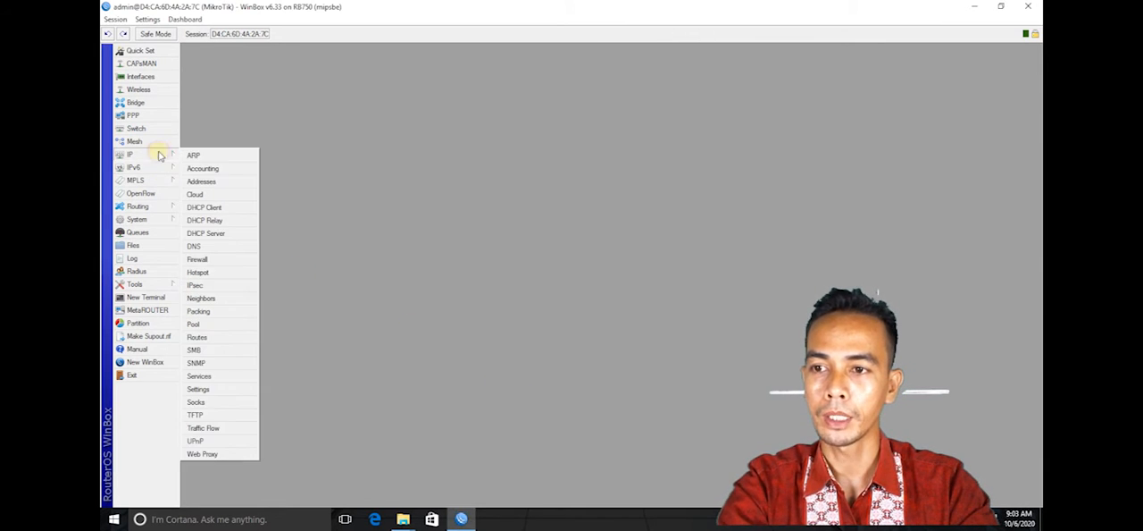
click(213, 182)
click(523, 204)
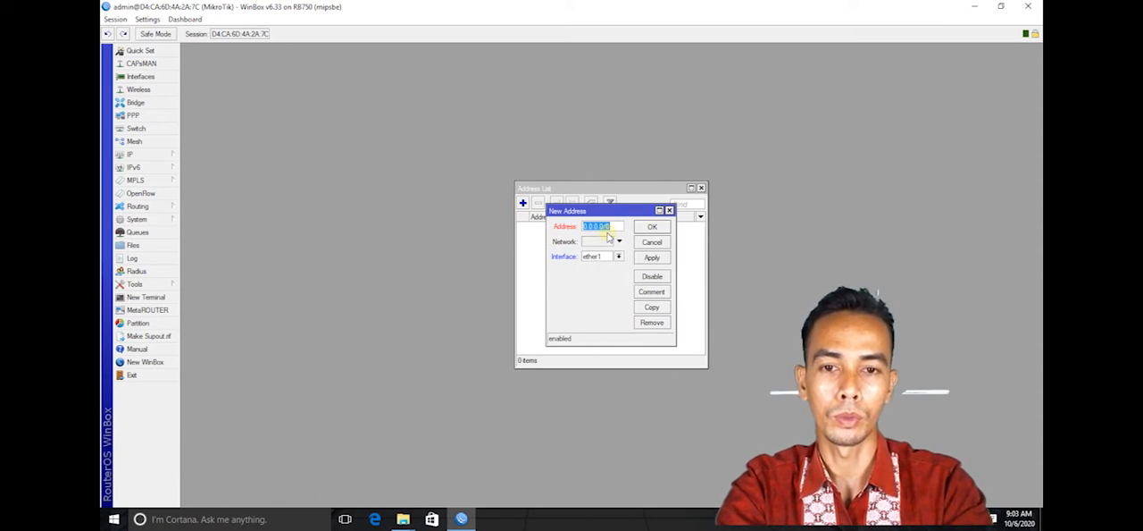
text(1)
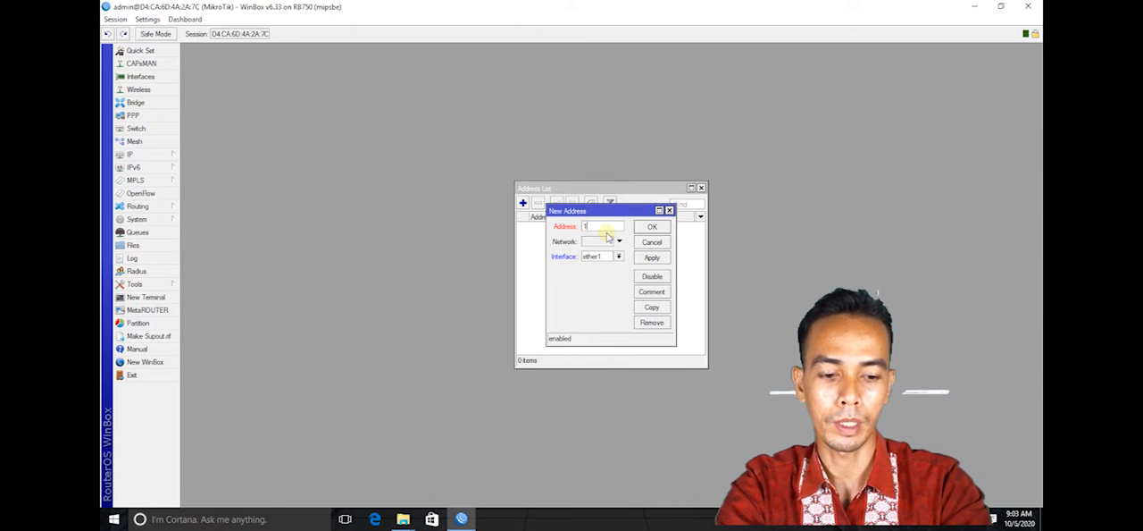
text(92.168.)
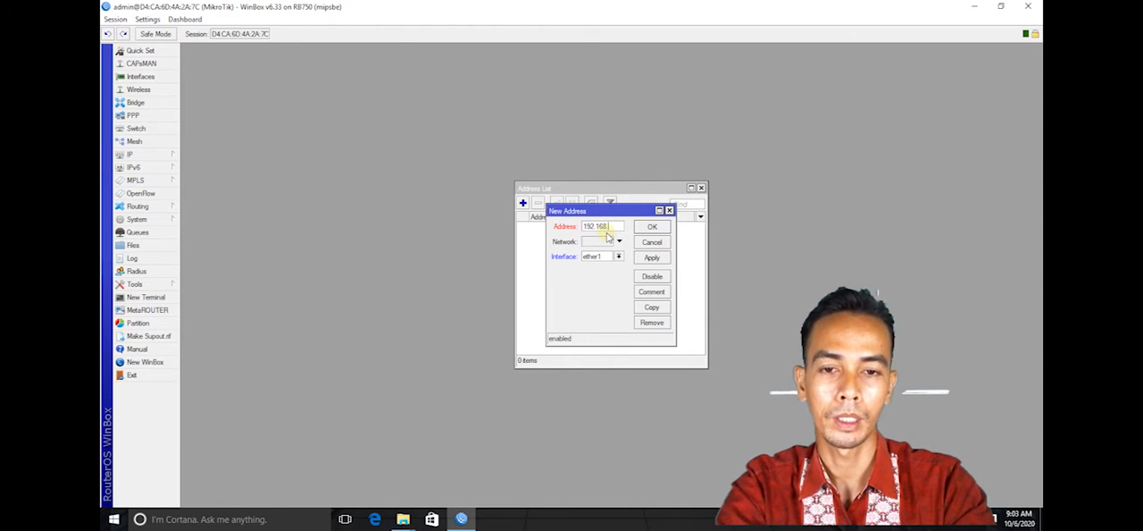
text(0.)
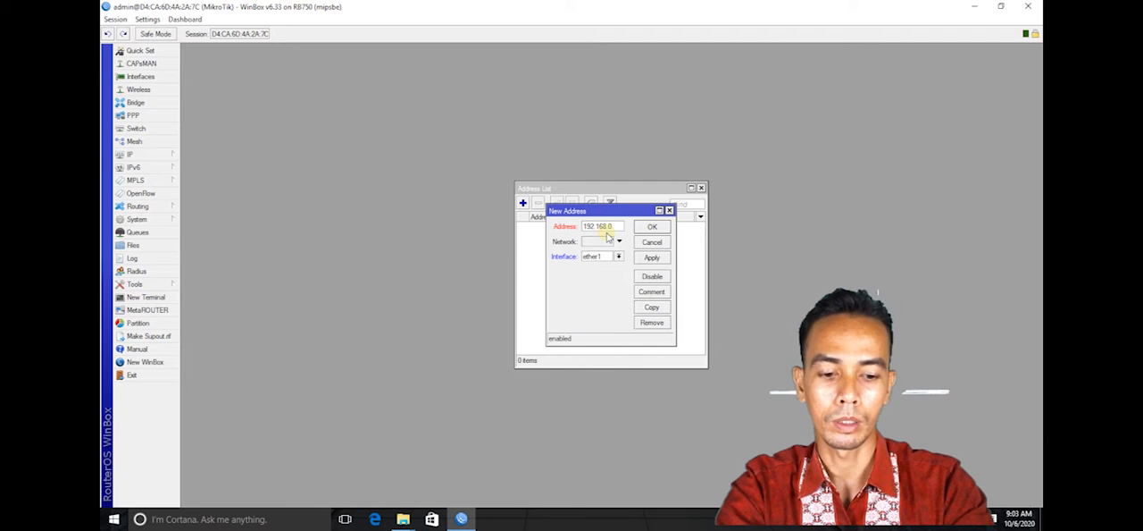
text(100)
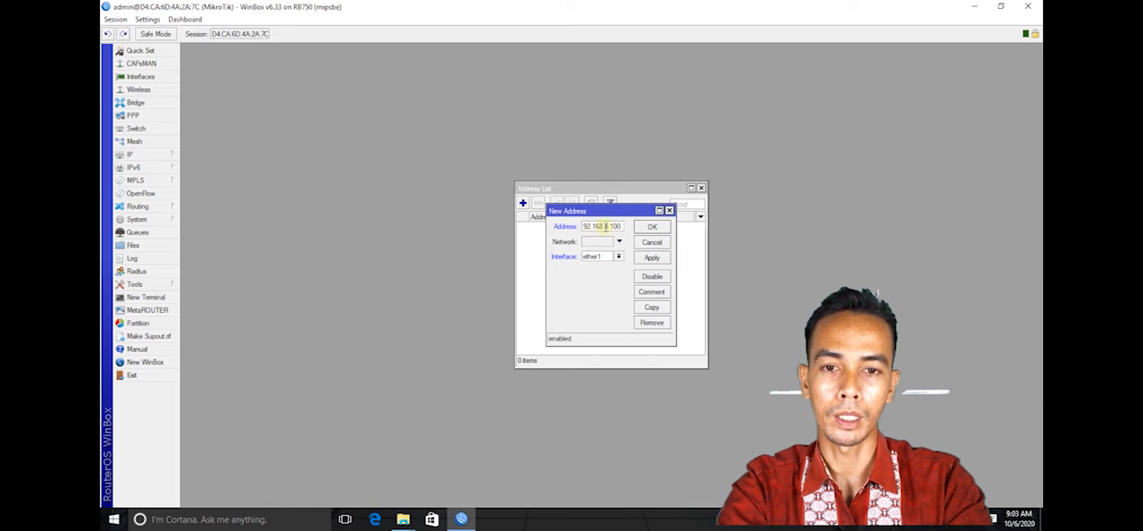
text(/)
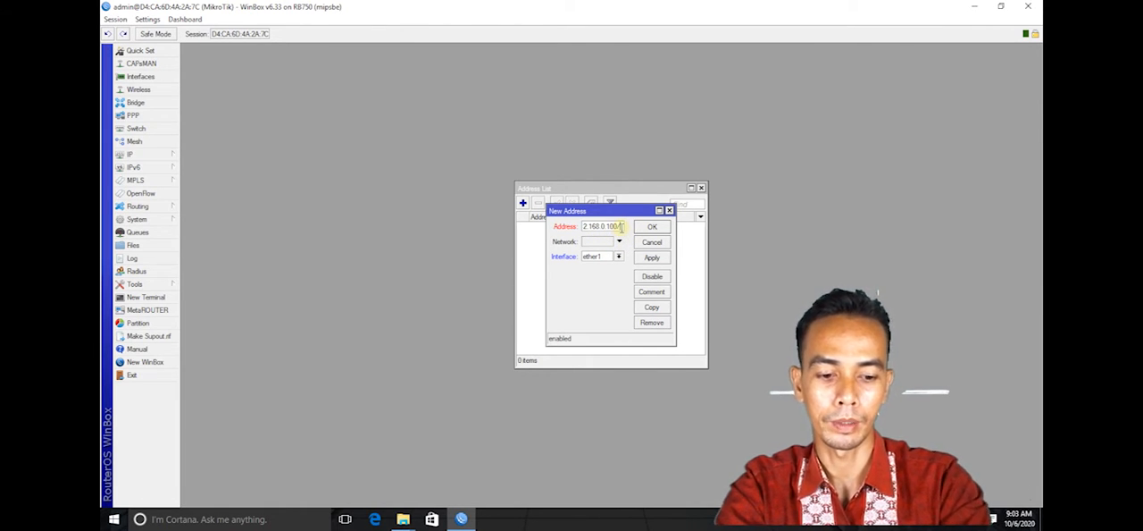
text(24)
click(652, 257)
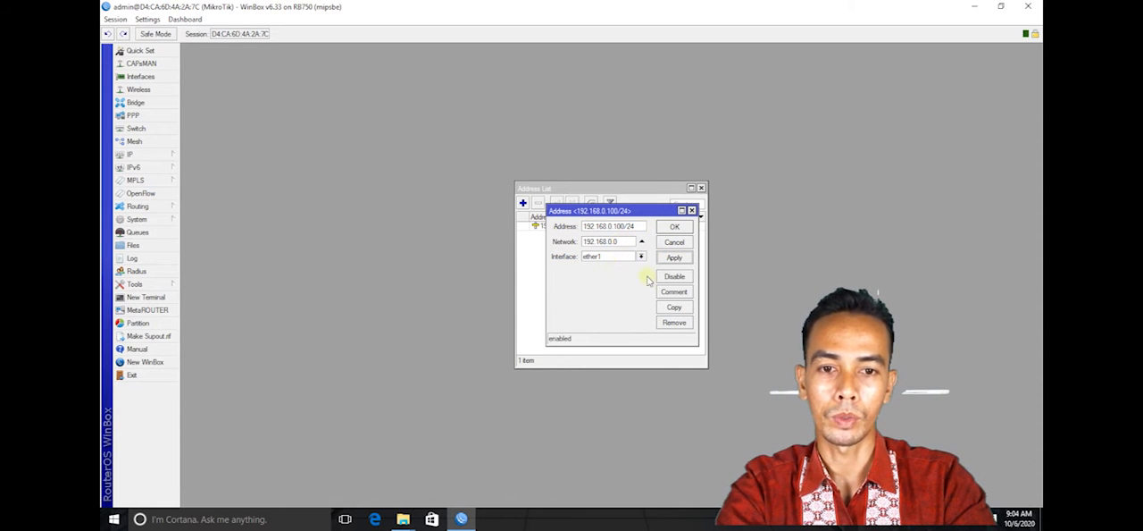
- Add the comment "KONEKSI KE INTERNET" to the 192.168.0.100/24 address and save the entry
click(674, 291)
text(KONEKSI KE INTERNET)
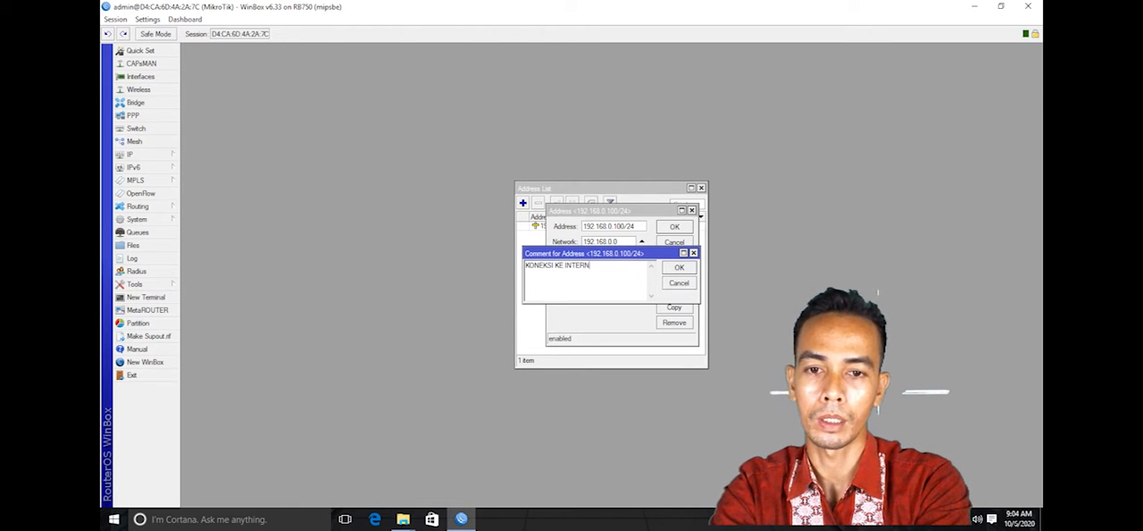
click(678, 267)
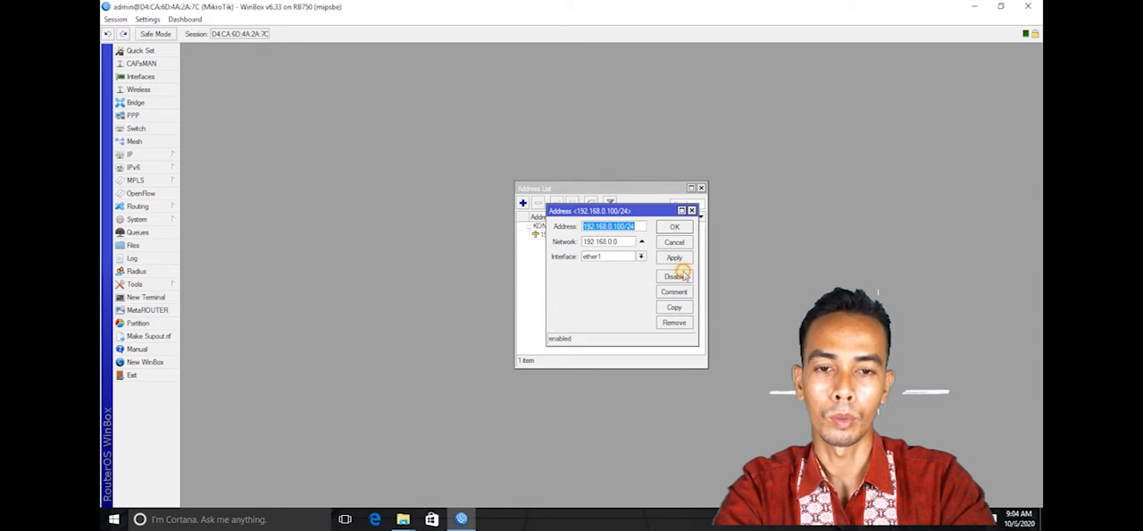
click(674, 228)
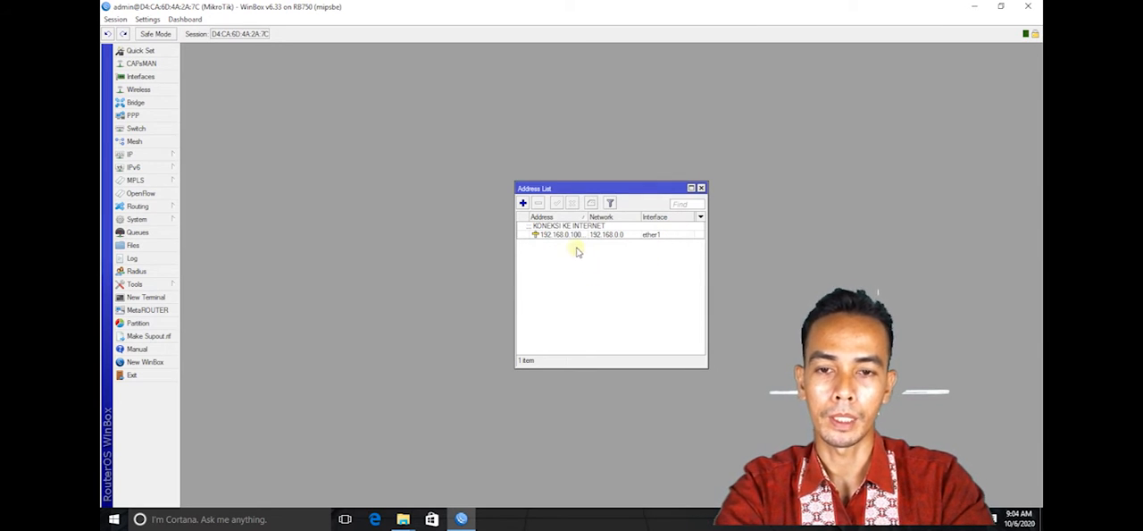
- Add the IP address 192.168.50.1/24 to the router's address list and assign it to interface ether2
click(523, 203)
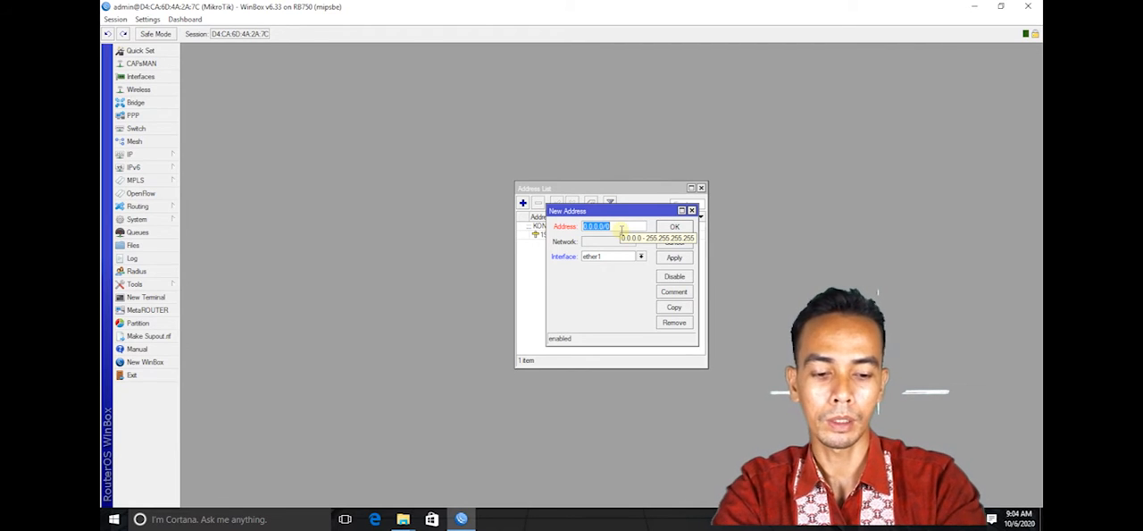
text(192.168.50.1/24)
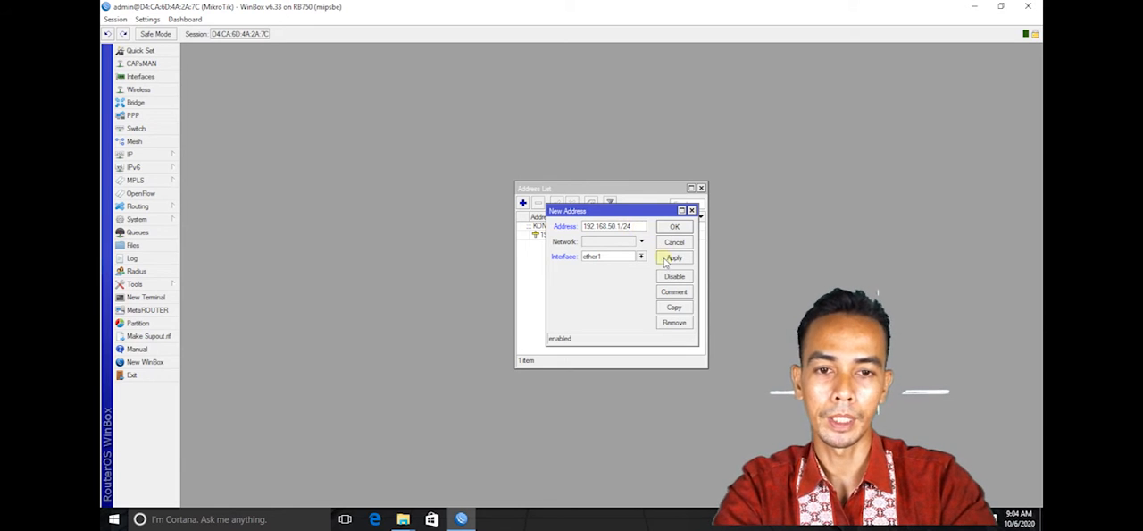
click(674, 257)
click(640, 256)
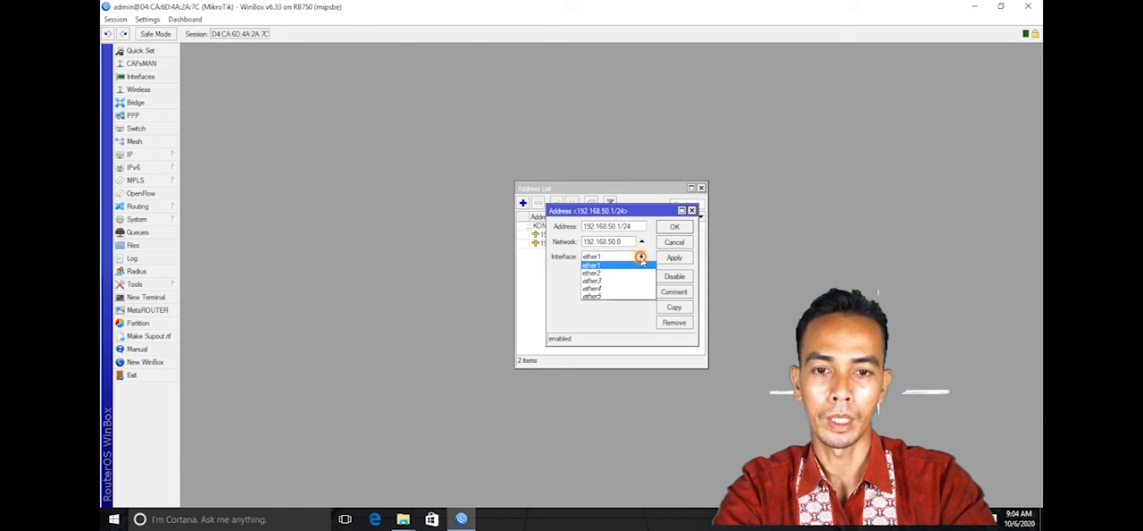
click(625, 272)
- Add the comment "KE KONEKSI PC ADMIN" to the 192.168.50.1/24 address and save the entry
click(674, 292)
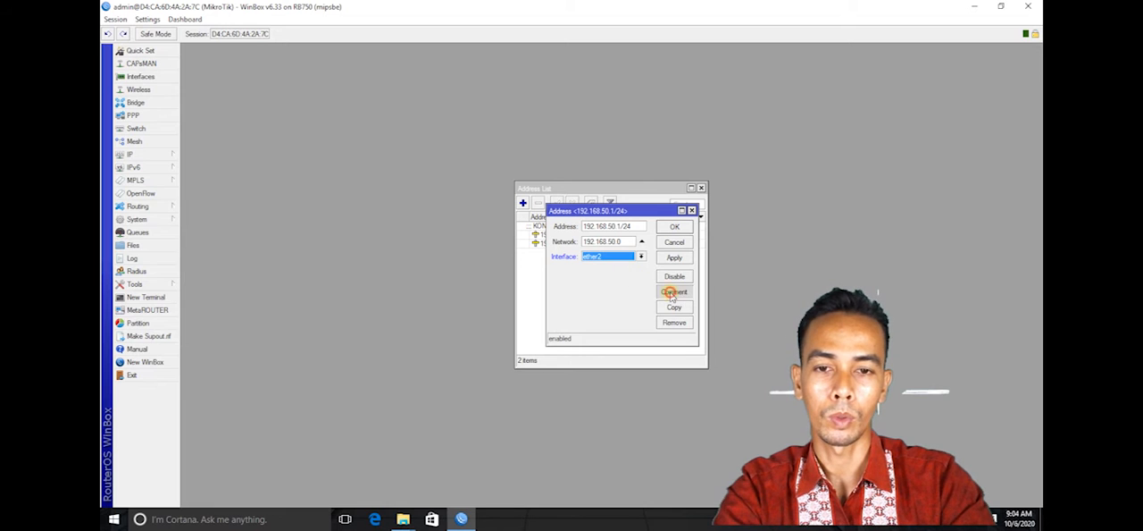
text(KE KONEKSI PC ADMIN)
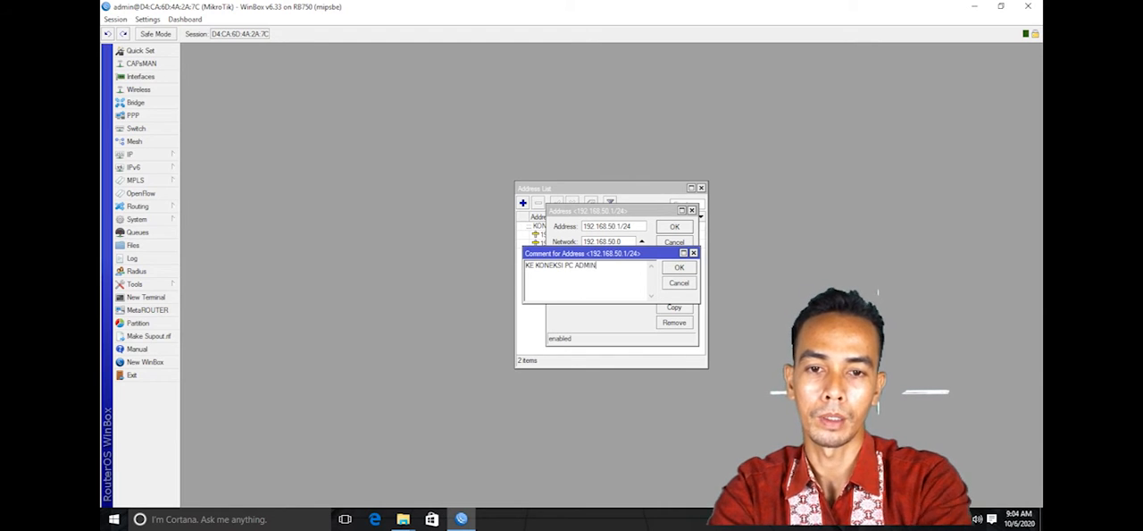
click(680, 267)
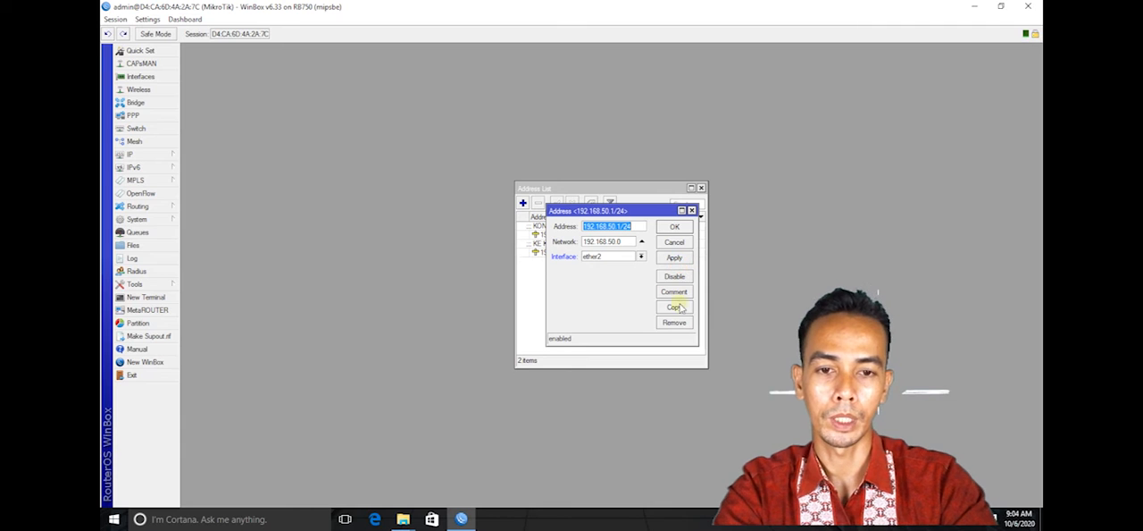
click(675, 226)
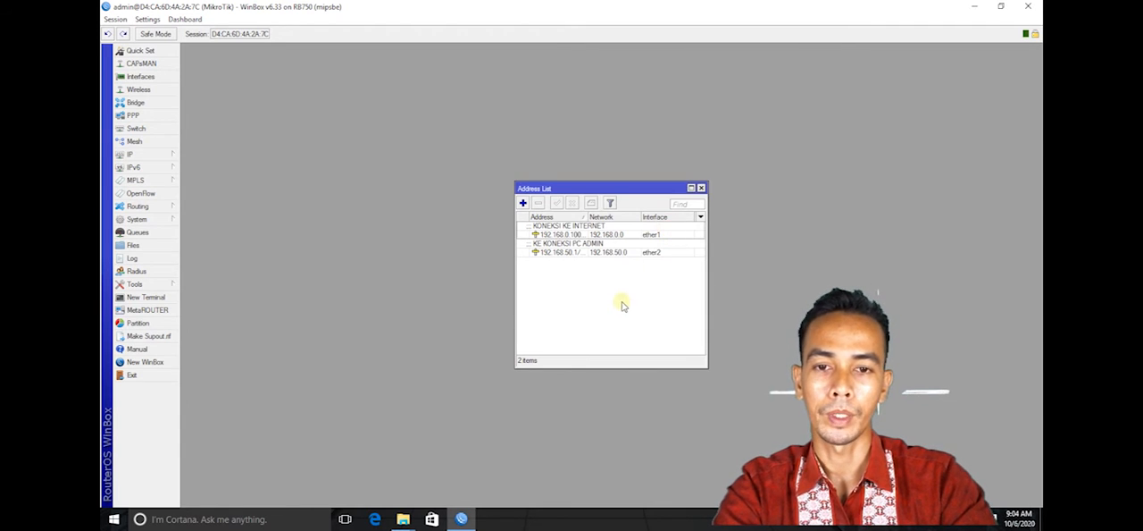
- Add the IP address 192.168.80.1/24 to the router's address list and assign it to interface ether3
click(523, 203)
text(192.168.80.1/24)
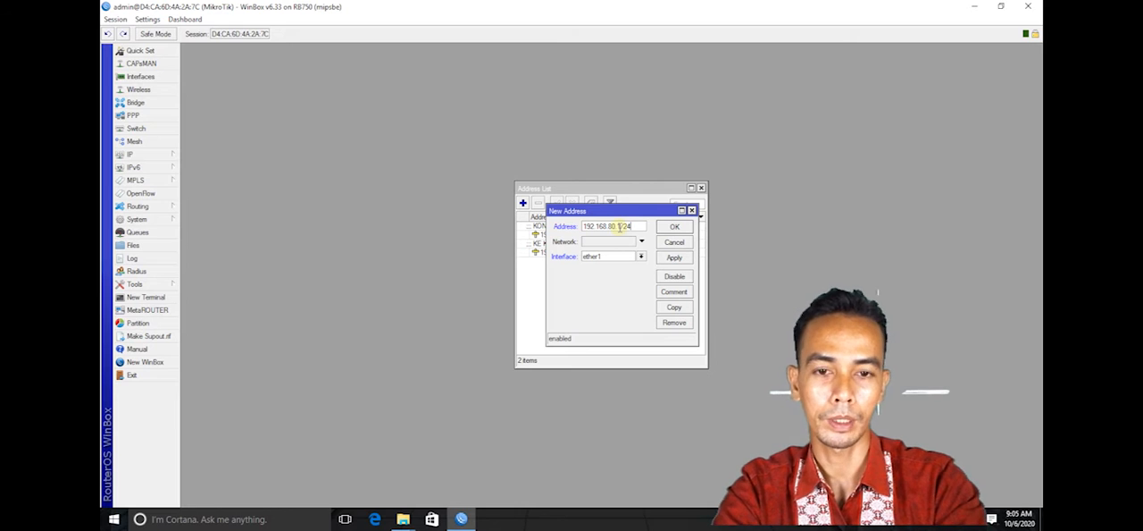
click(676, 259)
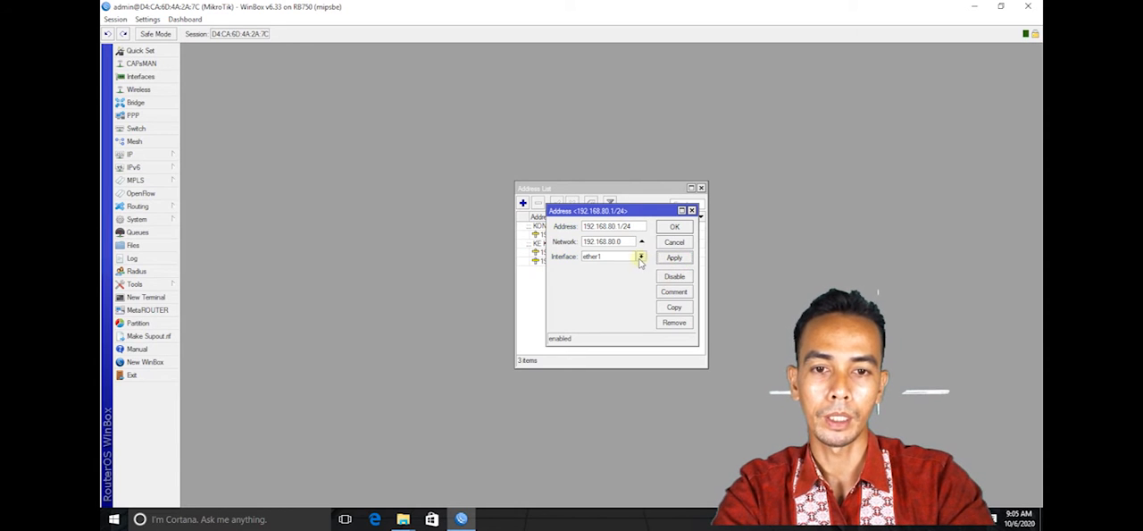
click(640, 257)
click(626, 280)
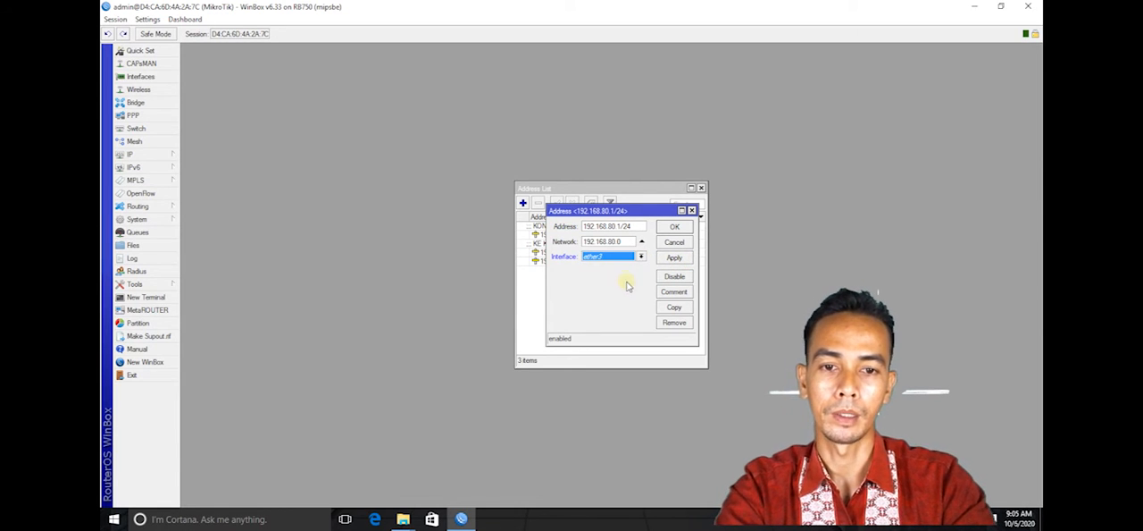
- Add the comment "KE KONEKSI CLIENT" to the 192.168.80.1/24 address, save the entry and close the address list
click(675, 292)
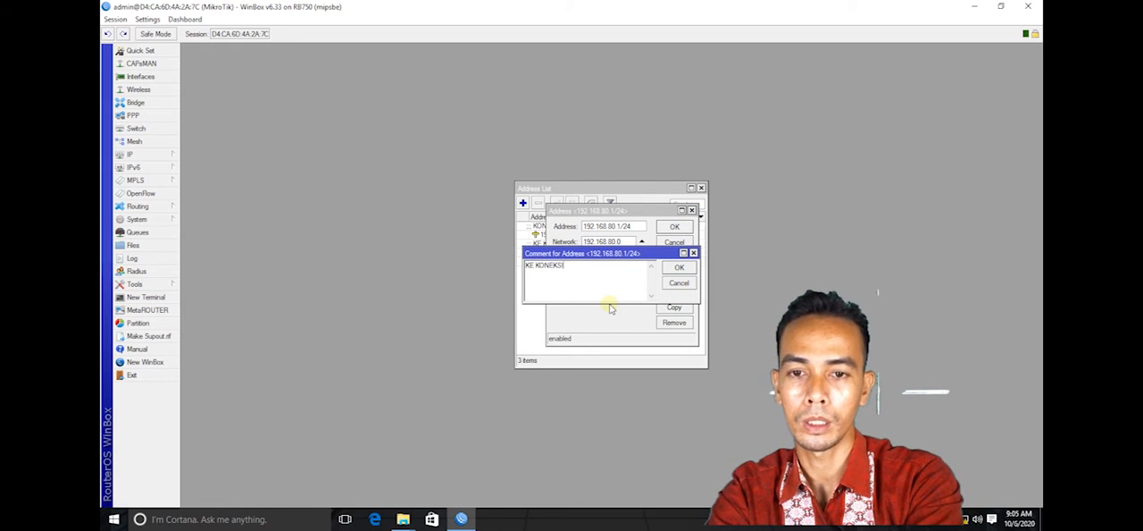
text(KE KONEKSI CLIENT)
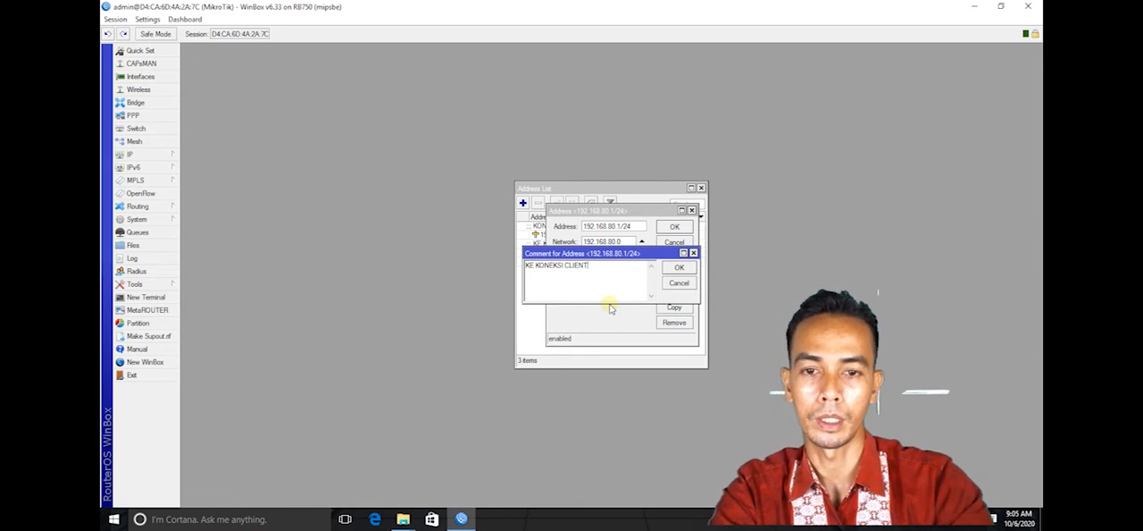
click(682, 269)
click(675, 226)
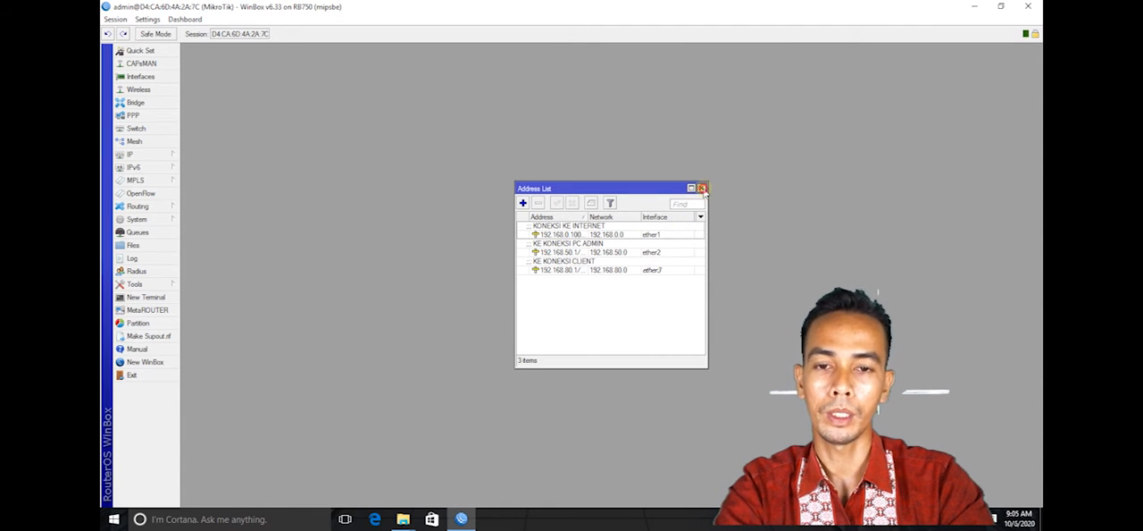
click(702, 188)
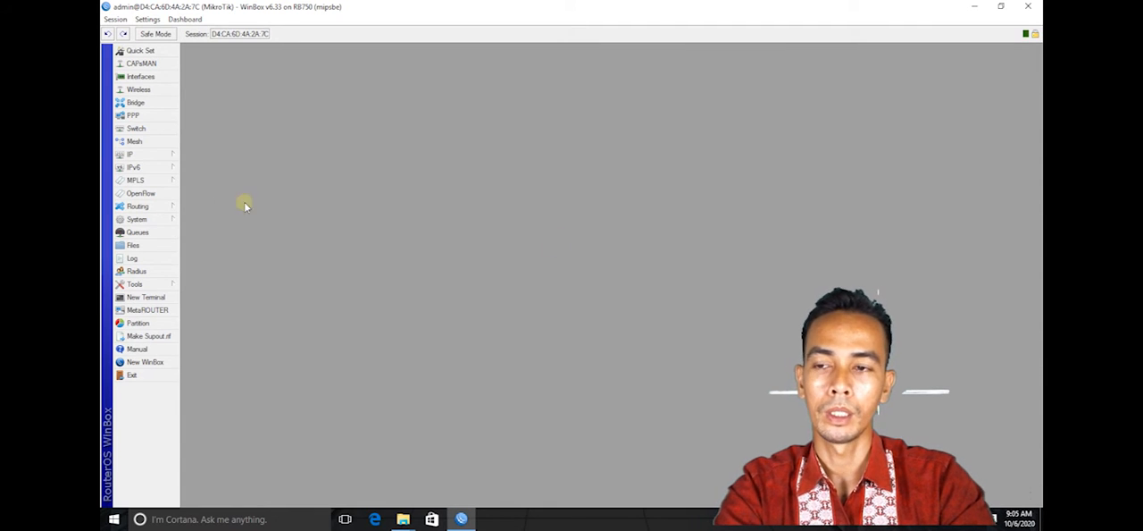
- Add a default route for destination 0.0.0.0/0 with gateway 192.168.0.200 and close the route list
click(149, 156)
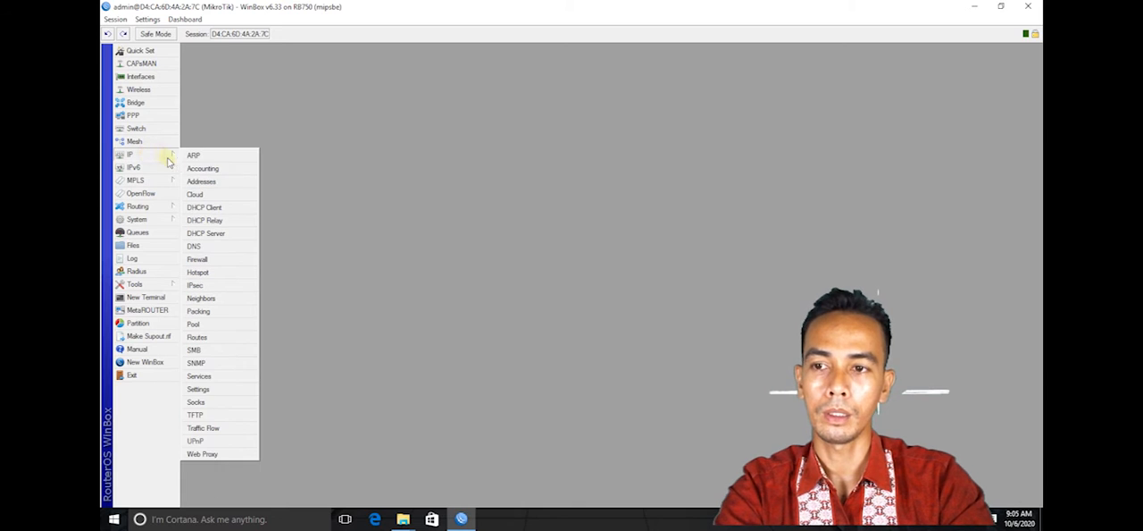
click(225, 340)
click(417, 210)
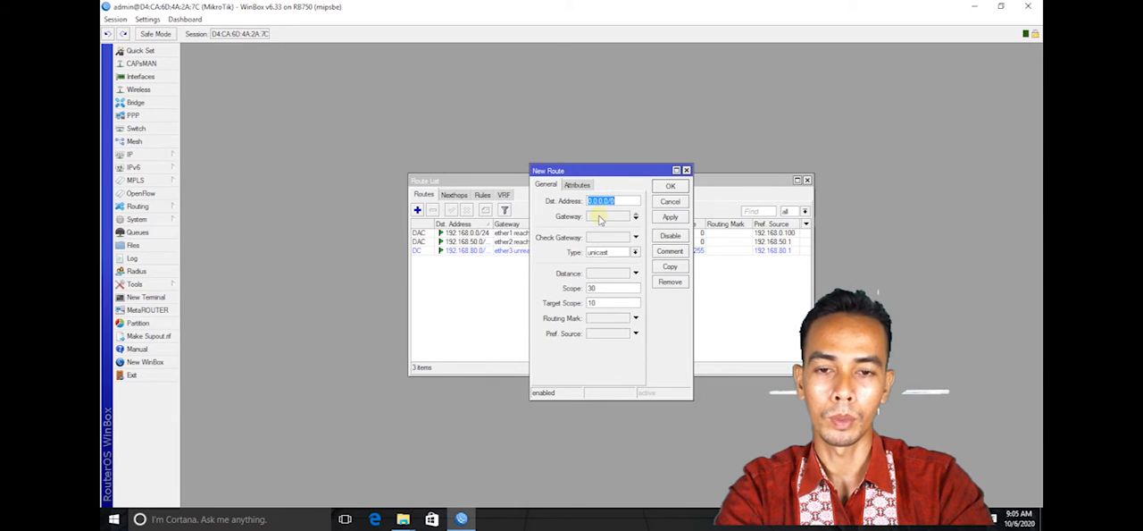
click(599, 216)
drag(620, 170, 476, 143)
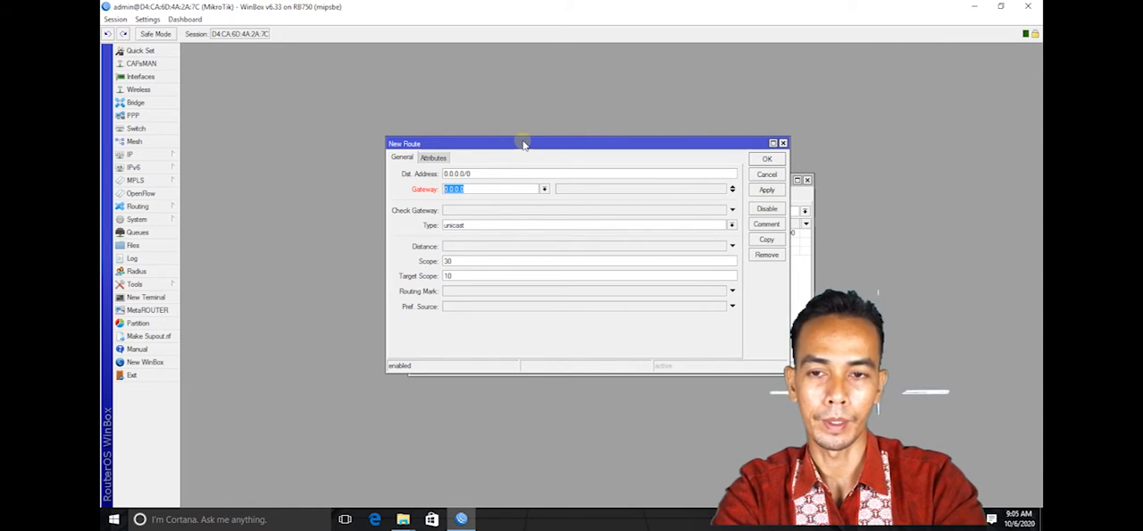
text(192.168.)
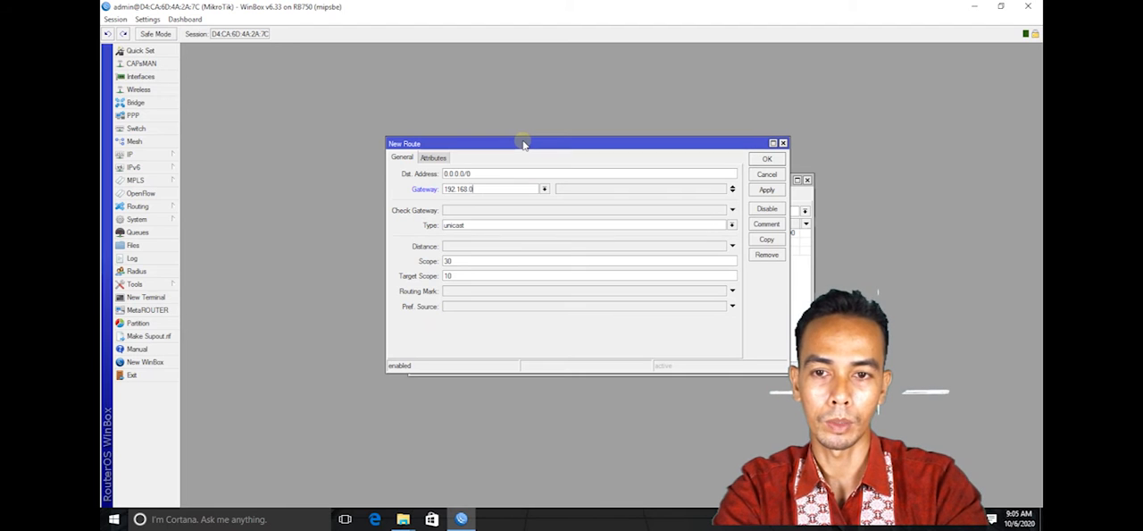
text(0.200)
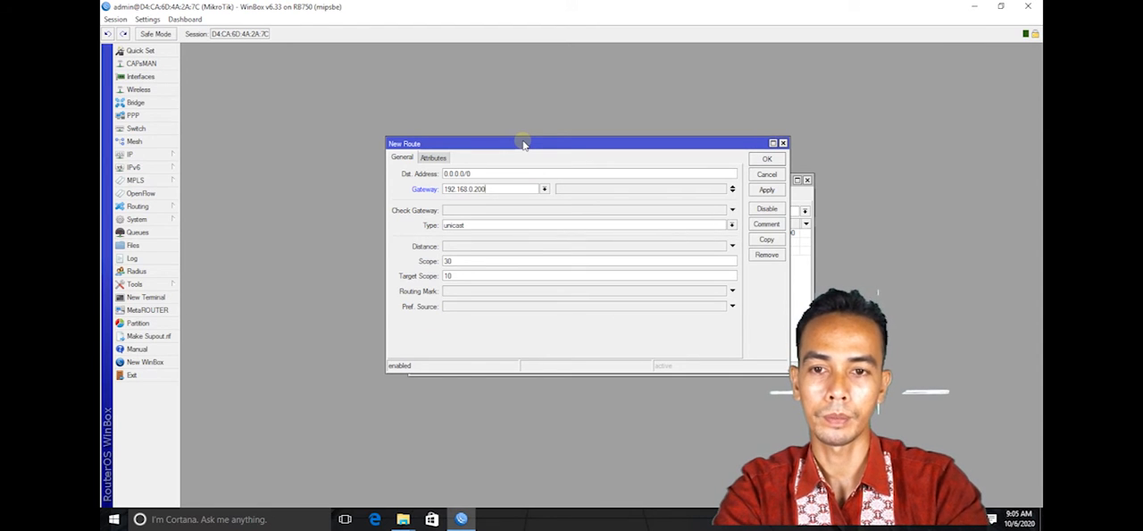
click(765, 190)
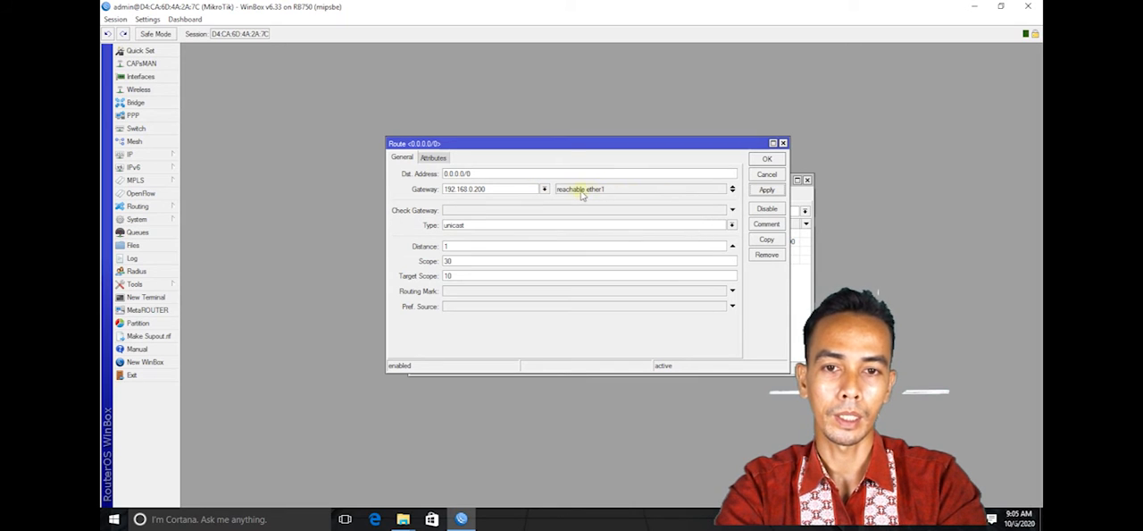
click(766, 160)
click(807, 181)
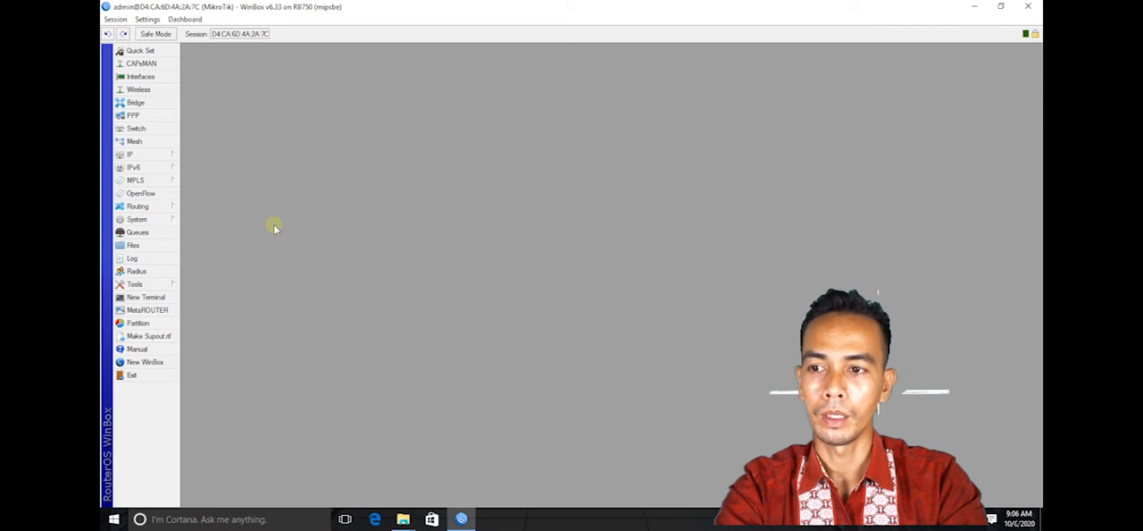
- Set the router's DNS server to 203.130.196.6, allow remote requests and save the DNS settings
click(148, 155)
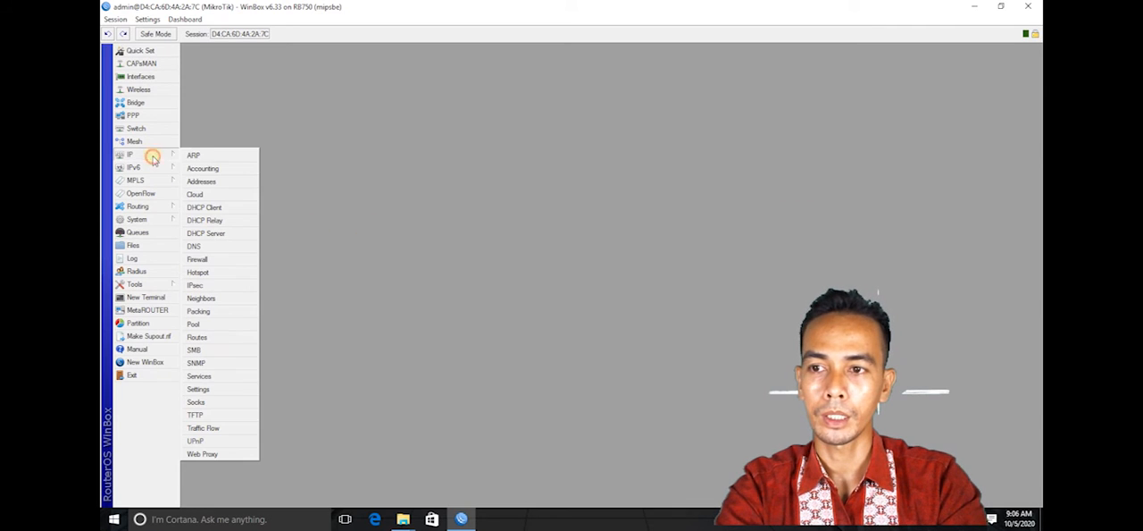
click(224, 245)
drag(586, 197, 519, 151)
click(527, 168)
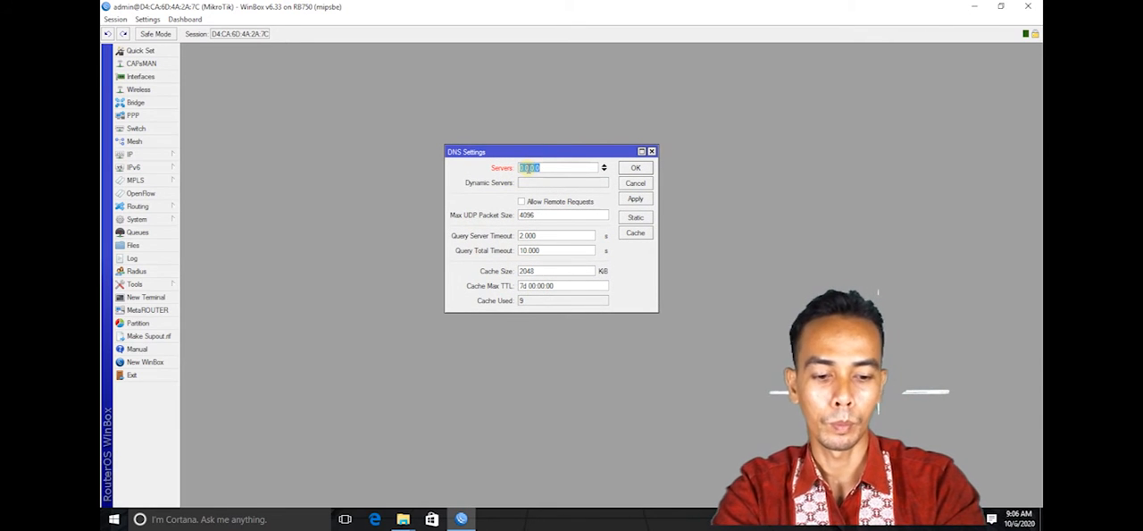
drag(548, 168, 476, 167)
text(203.130.196.6)
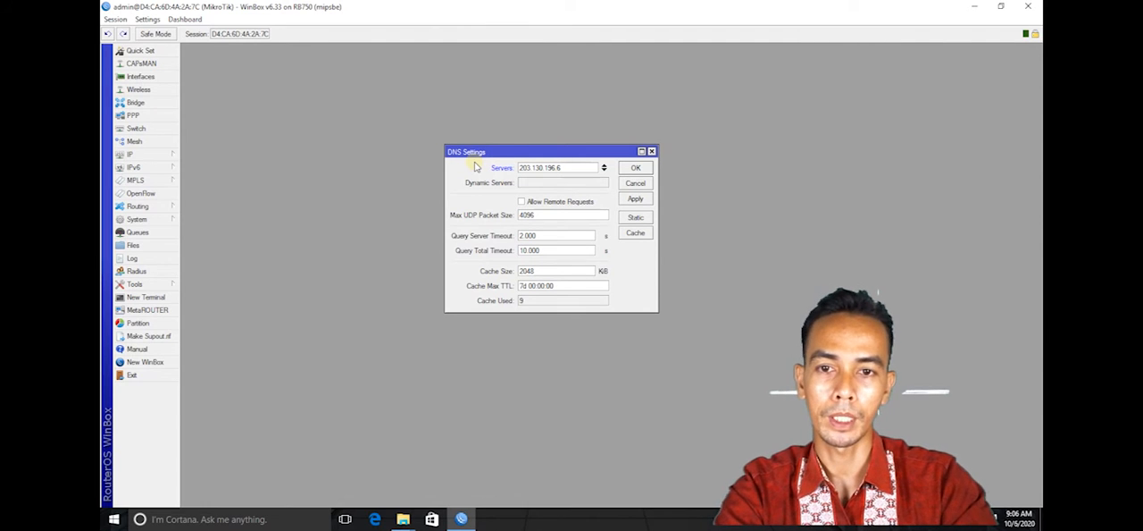
click(522, 203)
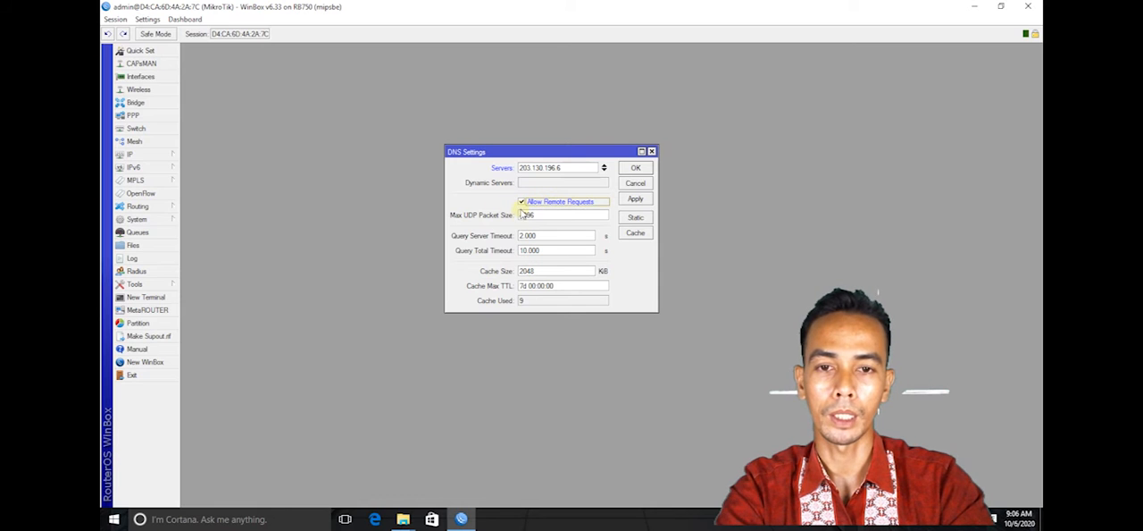
click(635, 198)
click(636, 168)
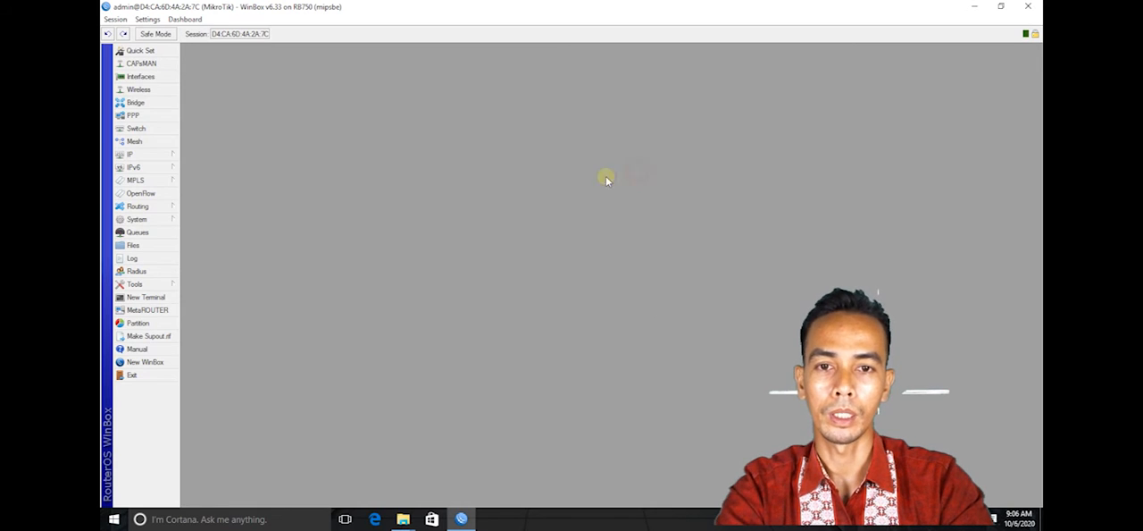
- Test the router's internet connection by pinging google.com in a new terminal, then close the terminal
click(158, 298)
drag(502, 166, 335, 103)
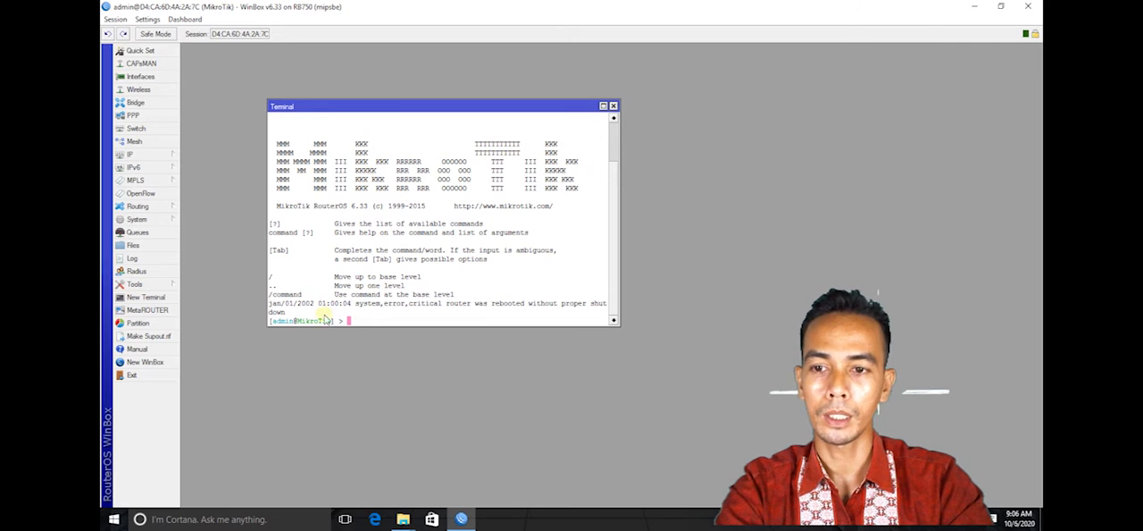
text(PING)
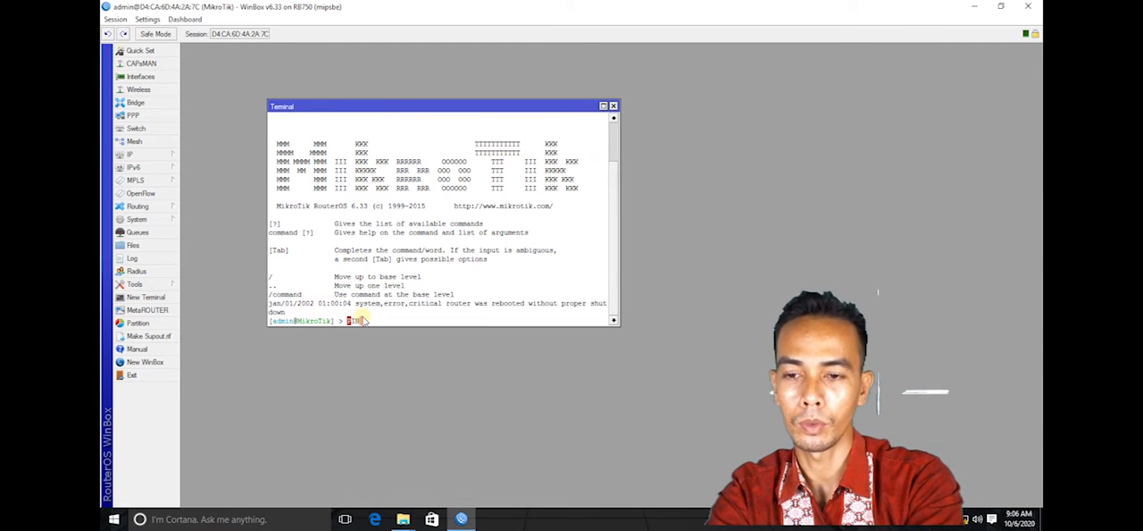
key(BackSpace)
key(BackSpace)
key(BackSpace)
key(BackSpace)
key(BackSpace)
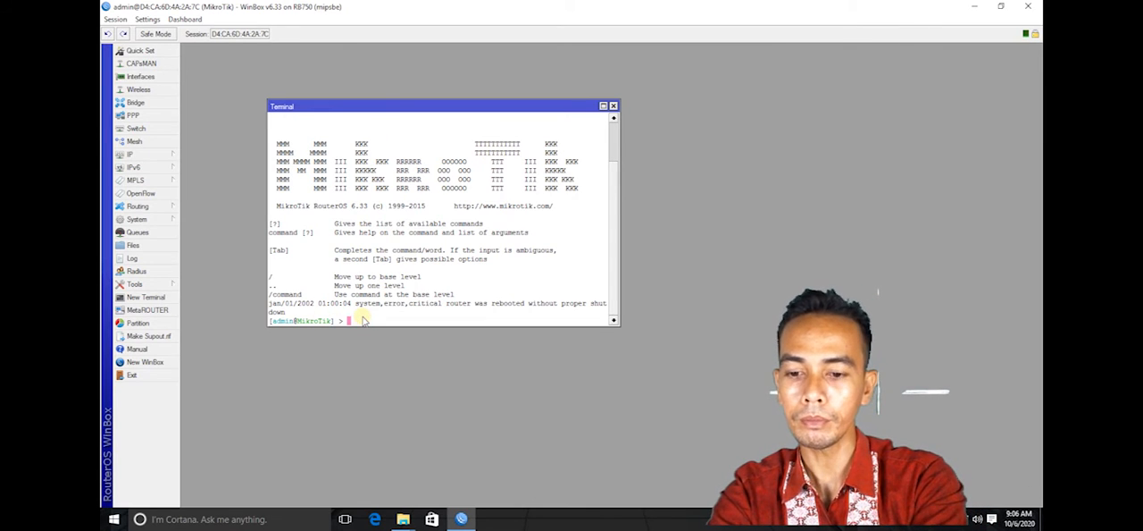
text(ping)
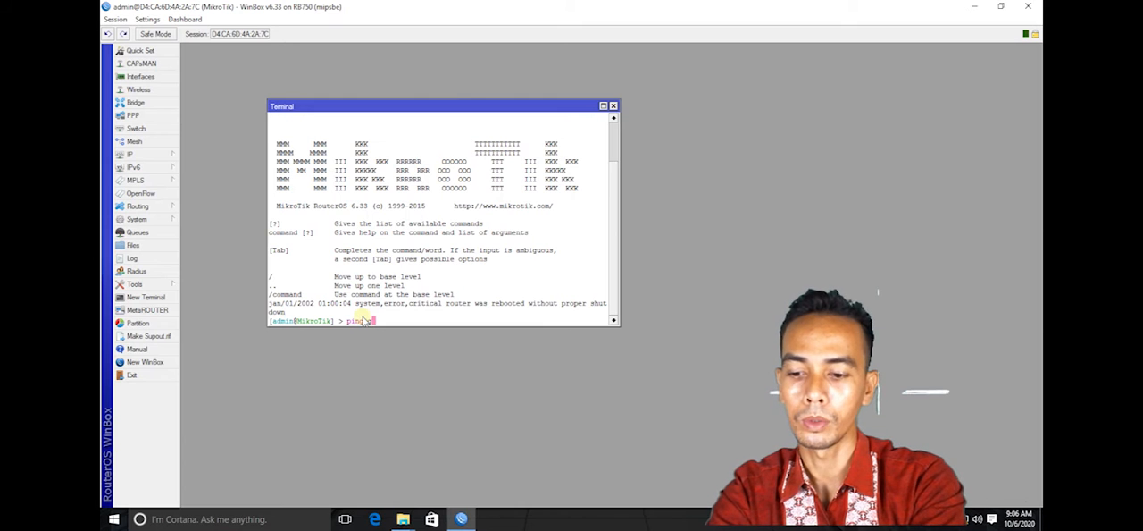
text( google.com)
key(Return)
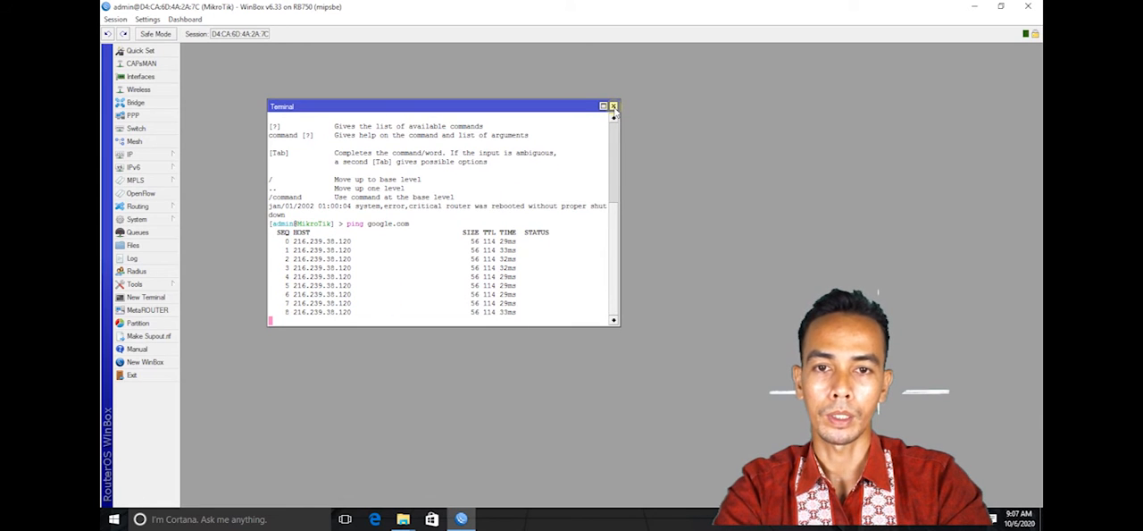
click(614, 106)
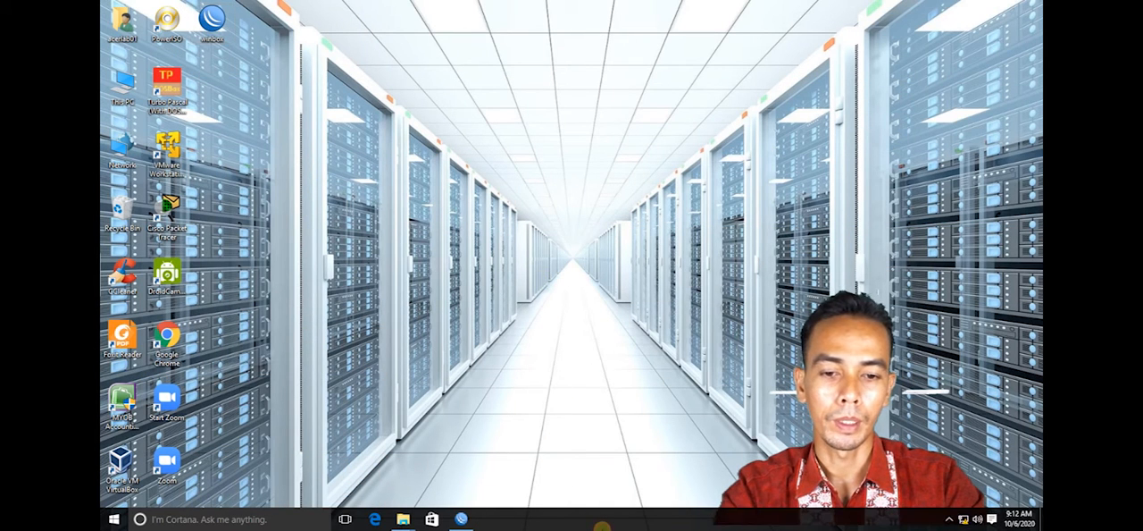
- Set the PC's Ethernet adapter IPv4 address to 192.168.50.68 and its default gateway to 192.168.50.1
right_click(963, 519)
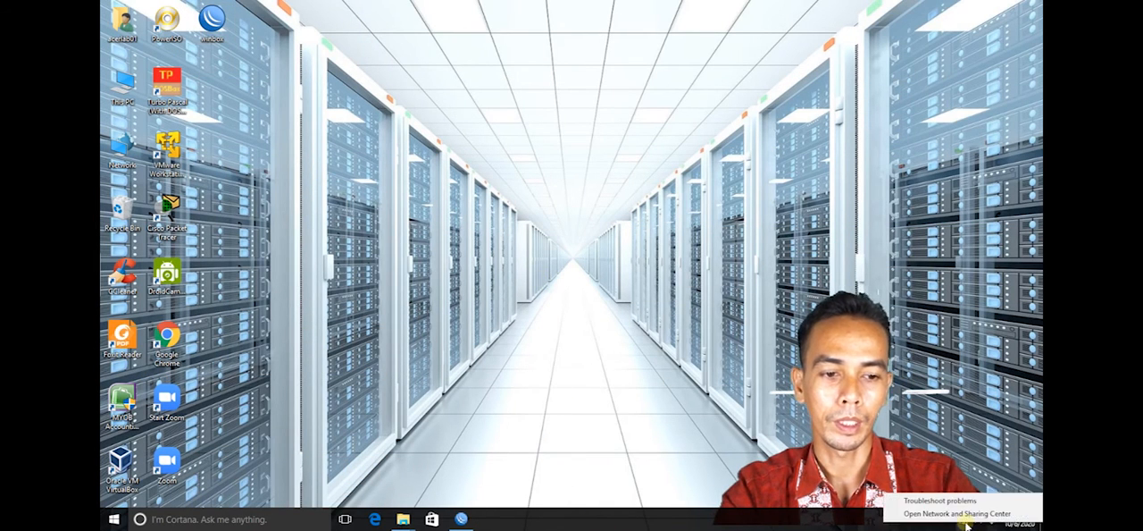
click(962, 514)
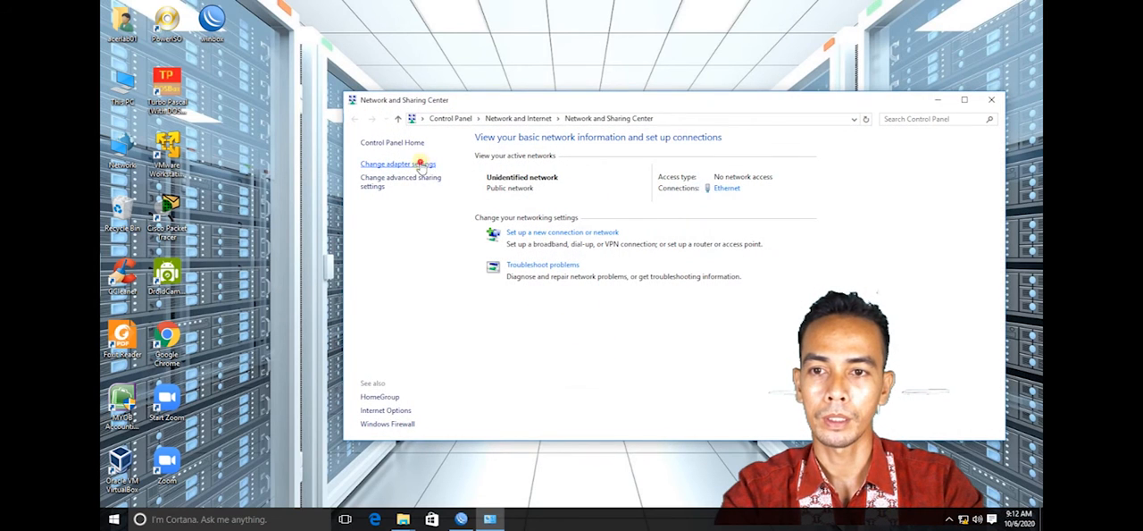
click(420, 165)
right_click(421, 184)
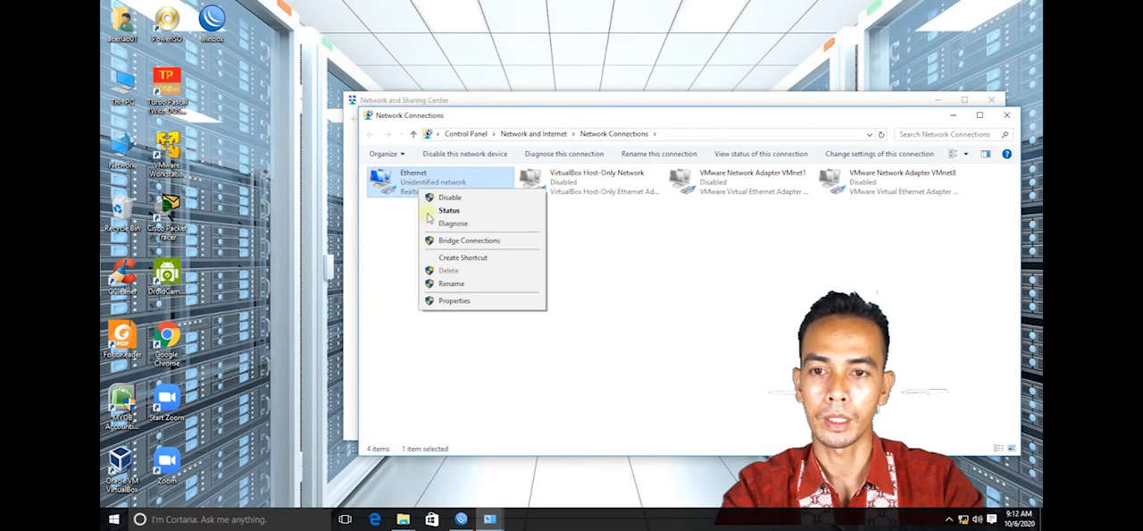
click(457, 298)
double_click(510, 320)
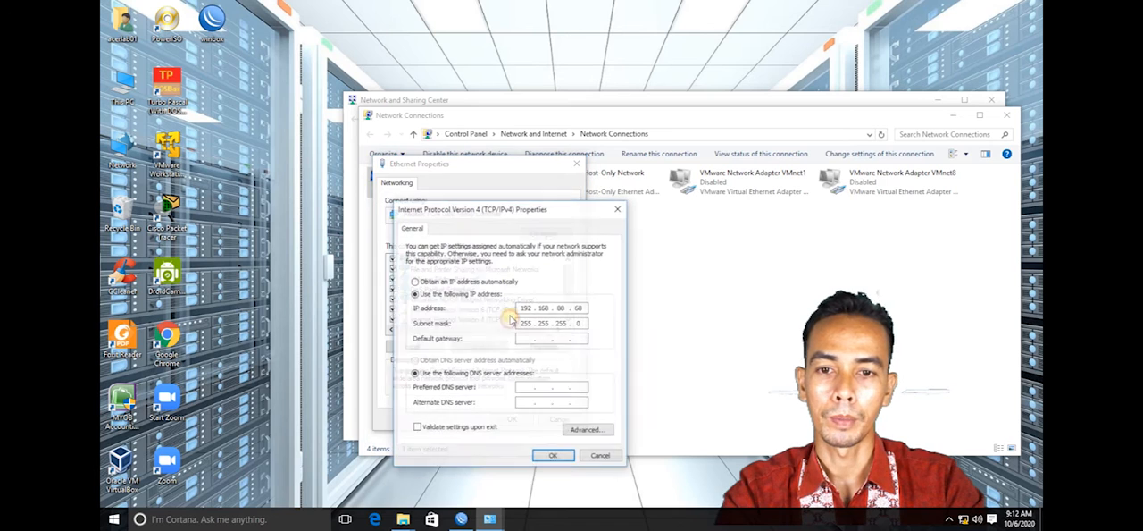
text(50)
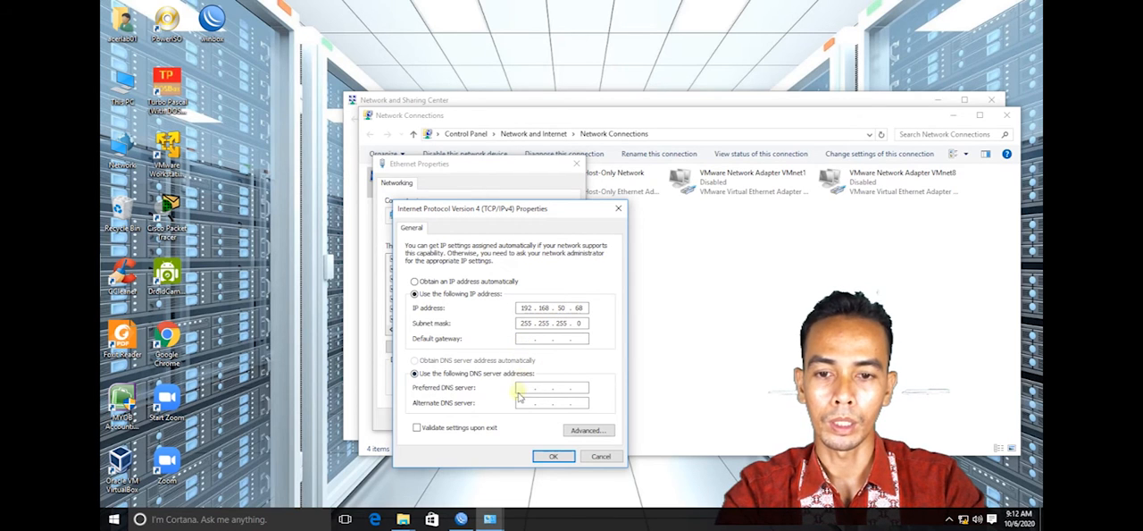
click(524, 339)
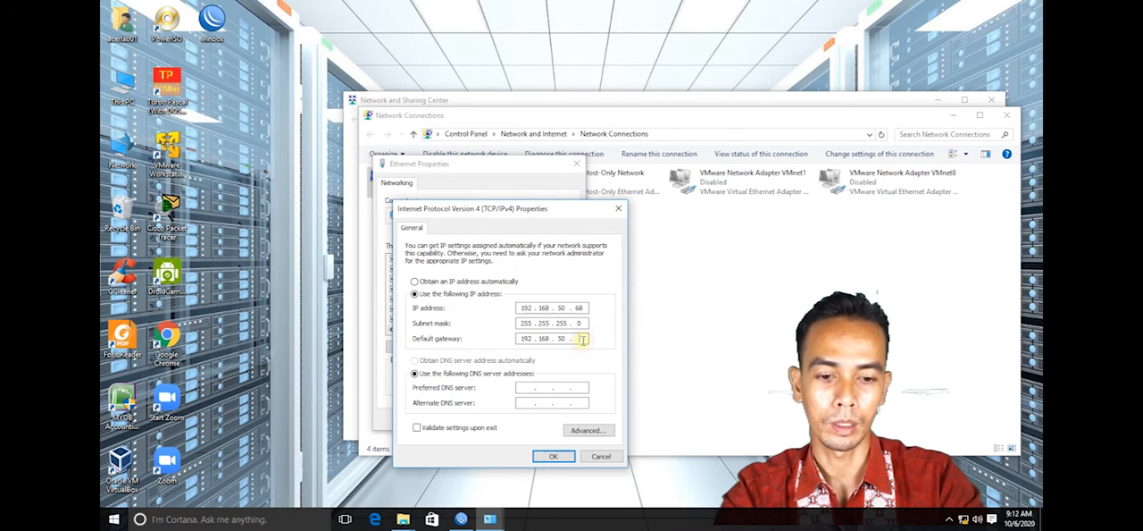
- Set the preferred DNS to 192.168.50.1 and the alternate DNS to 203.130.196.6, save the adapter settings and close the network windows
click(522, 387)
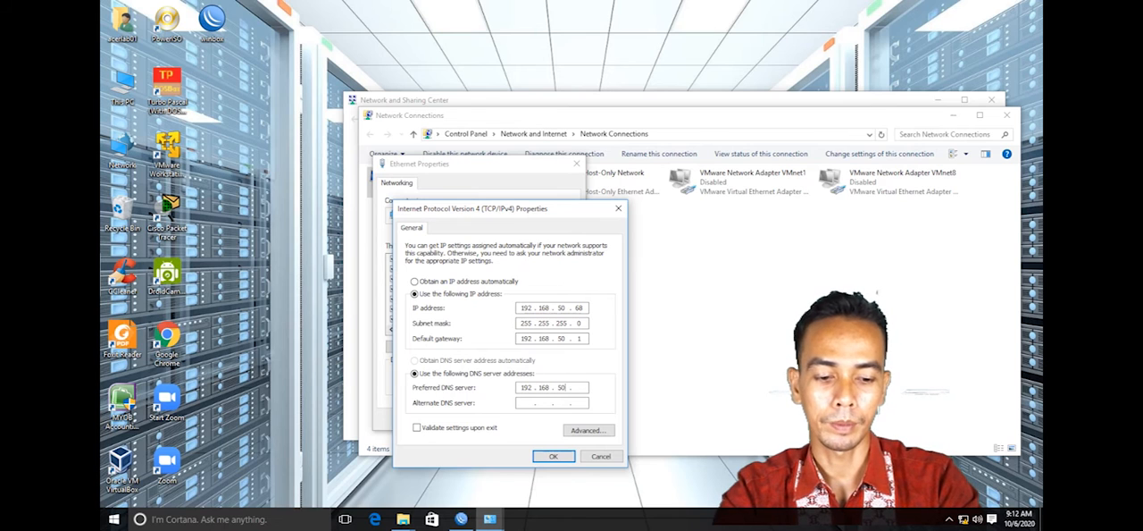
click(527, 404)
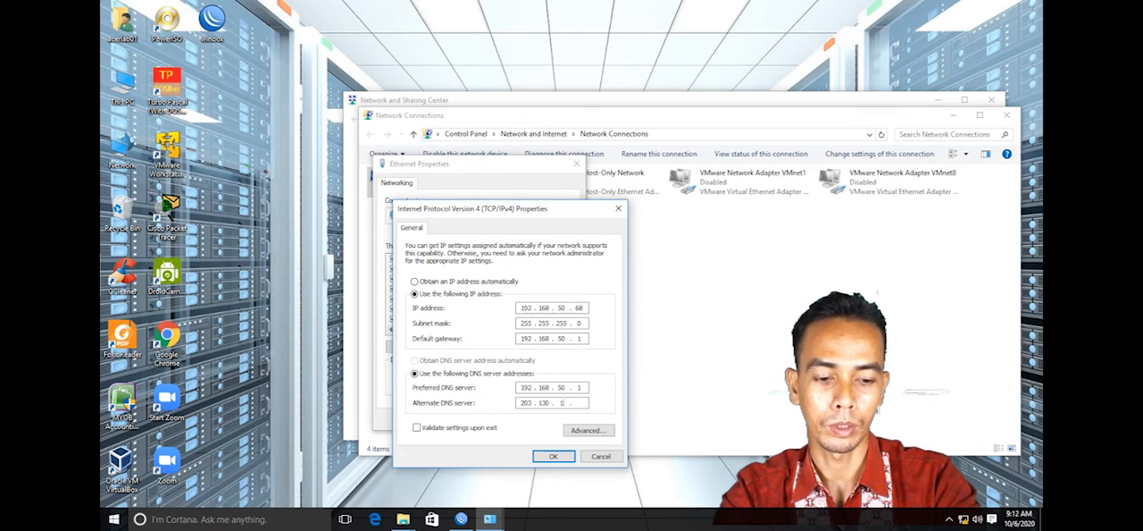
click(553, 455)
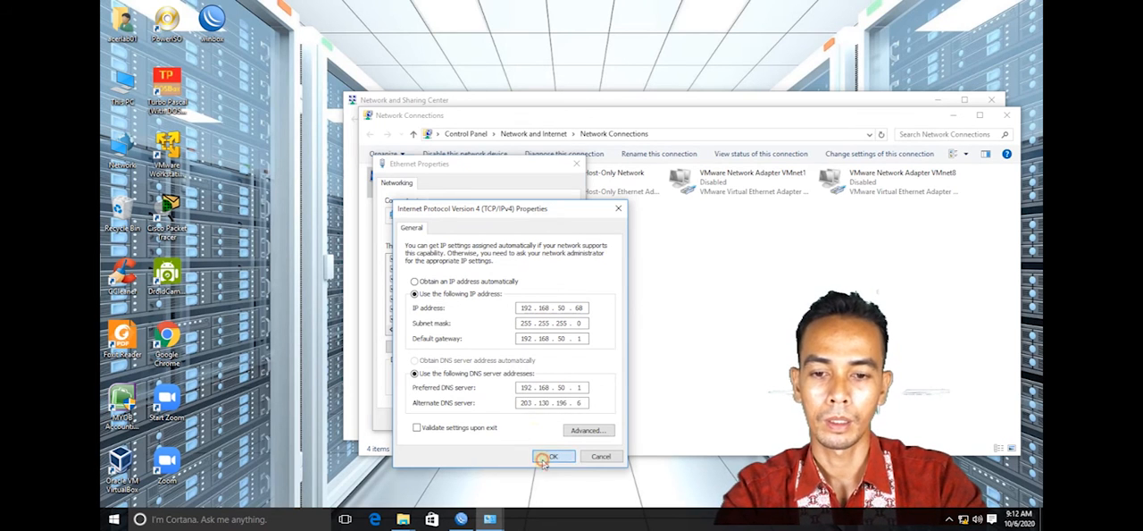
click(508, 418)
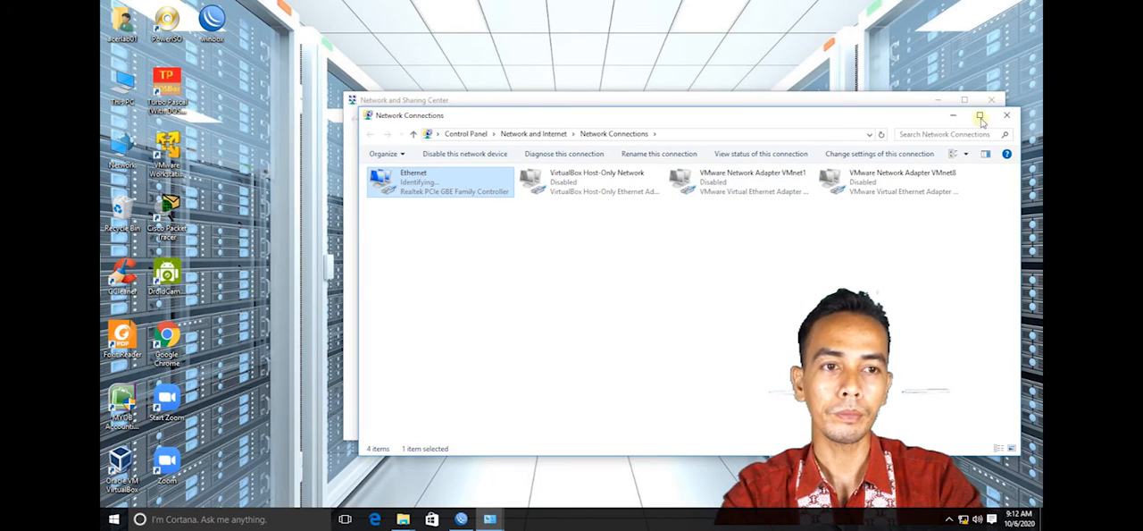
click(1006, 115)
click(987, 101)
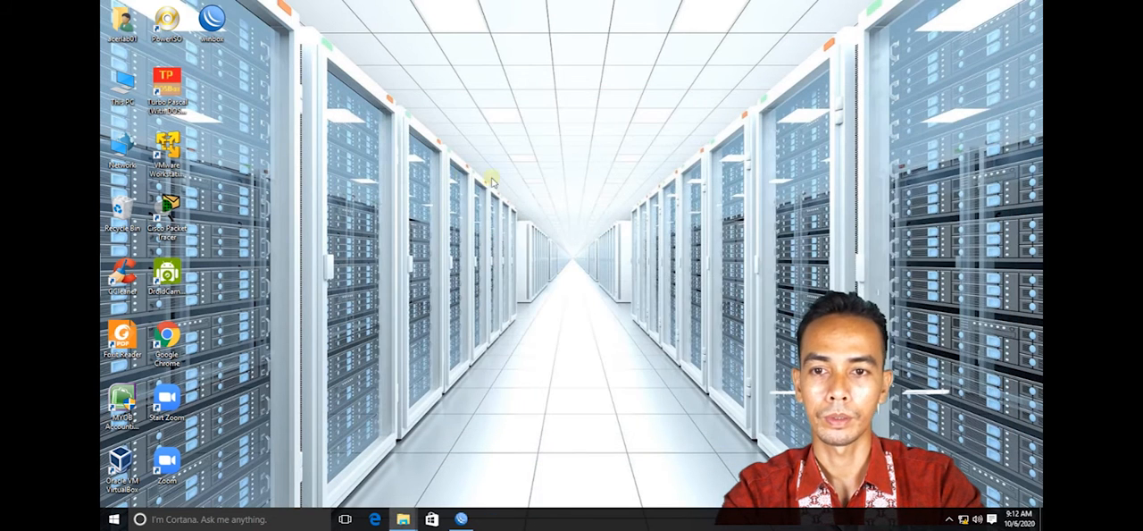
- Relaunch WinBox and connect to the MikroTik router through its IP address 192.168.50.1
click(928, 219)
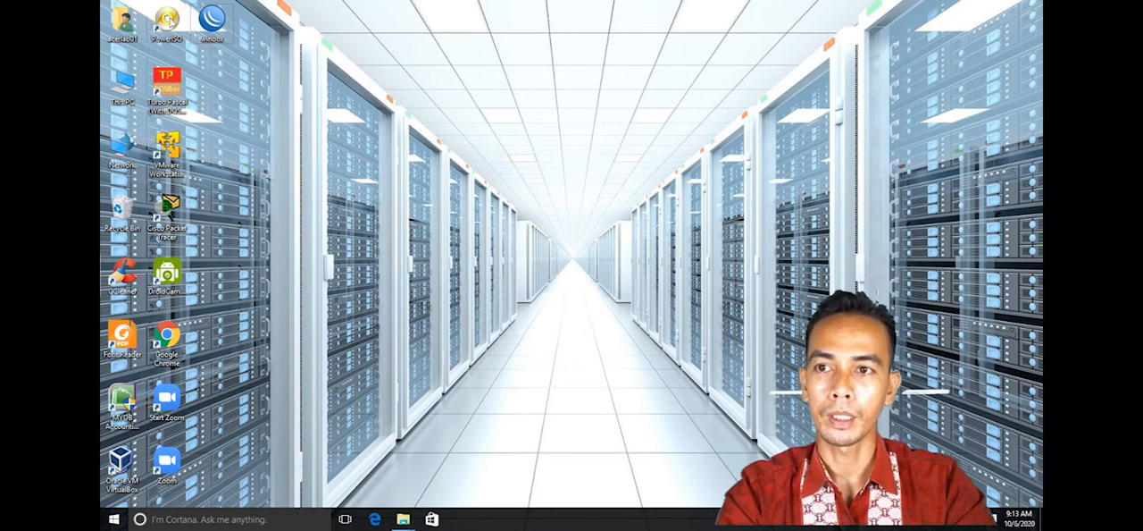
double_click(212, 17)
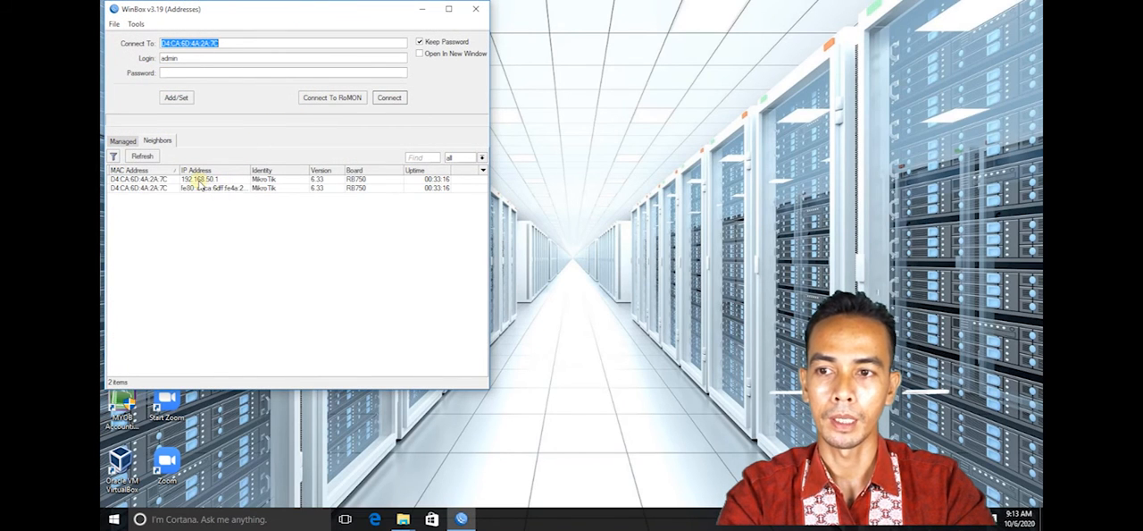
click(200, 179)
click(390, 97)
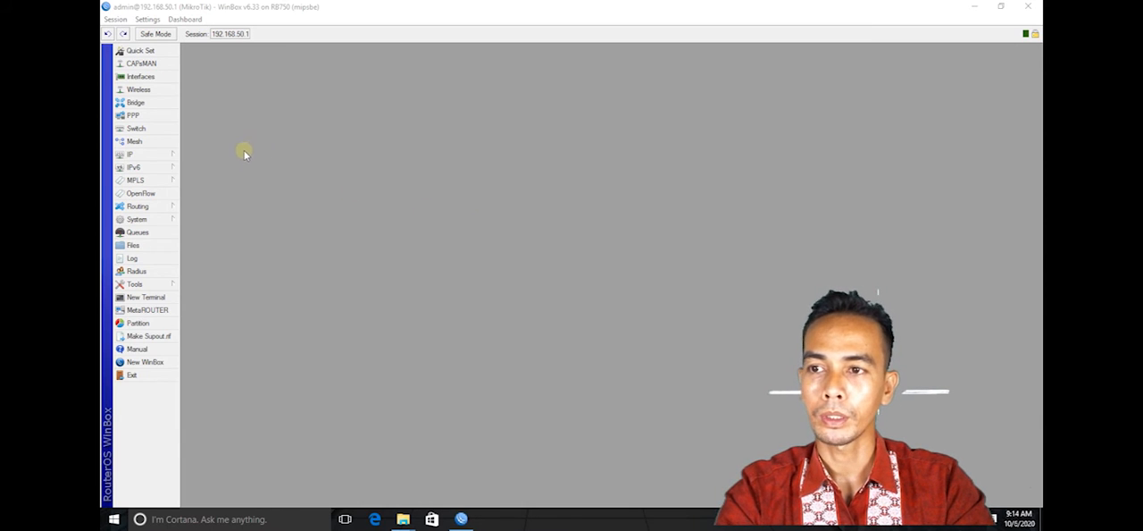
- Start a new firewall NAT rule with chain srcnat and out interface ether1
click(140, 154)
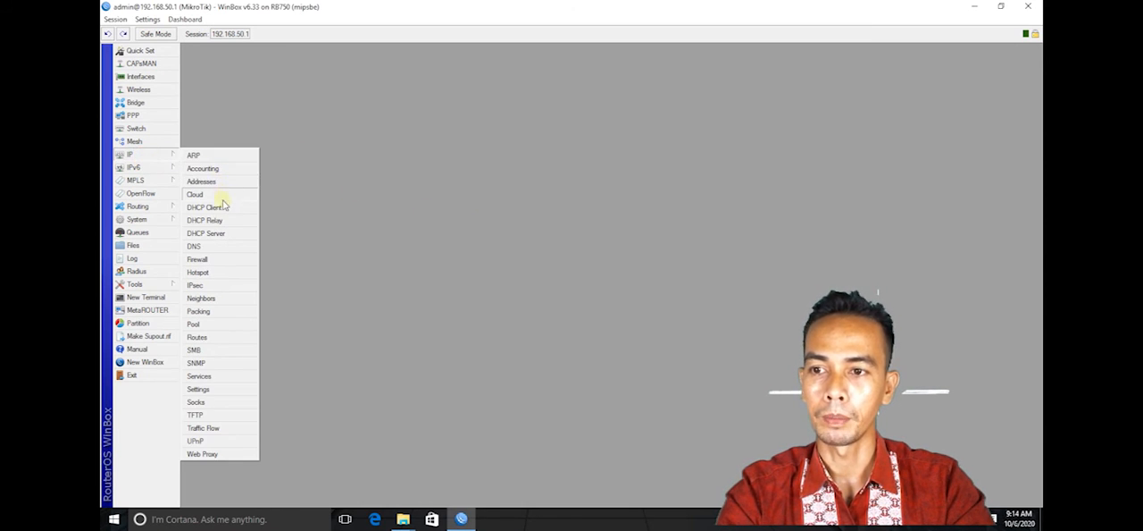
click(220, 261)
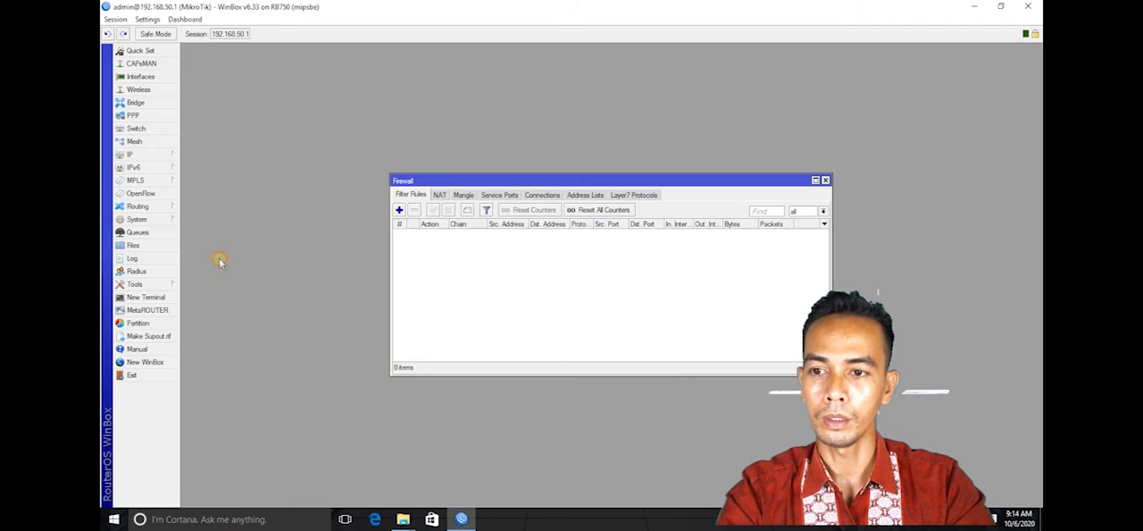
click(441, 195)
click(399, 209)
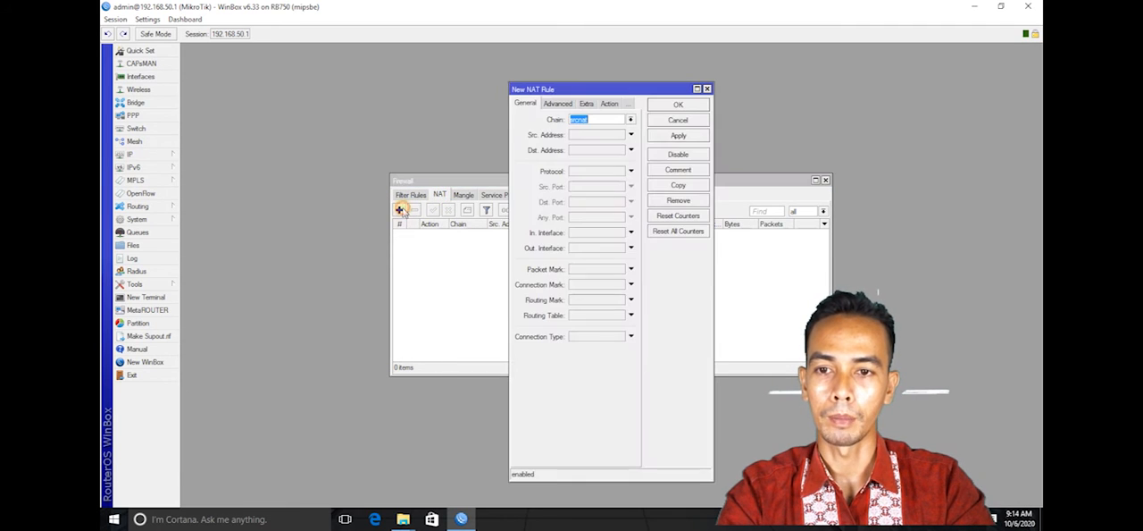
click(594, 121)
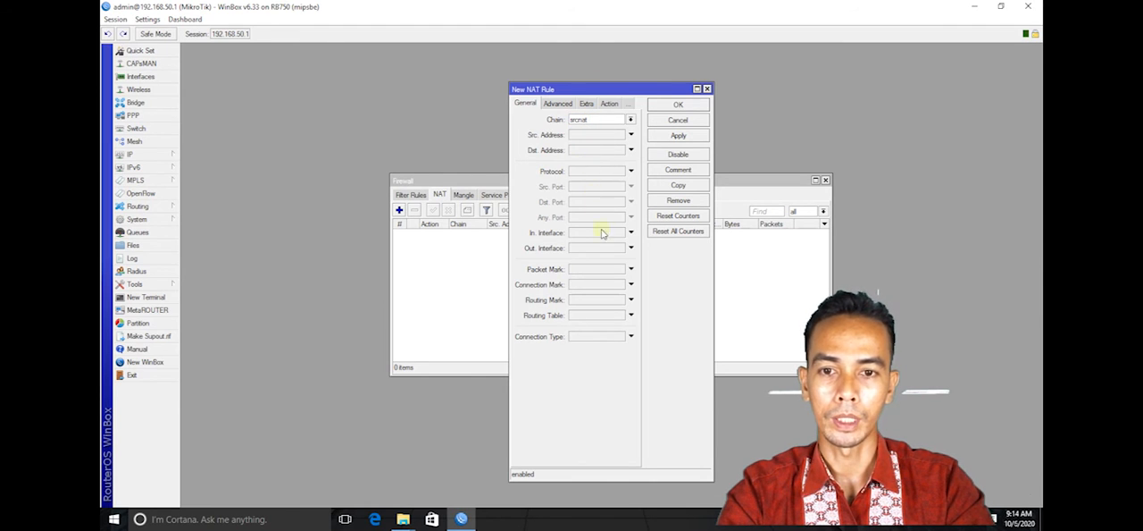
click(620, 251)
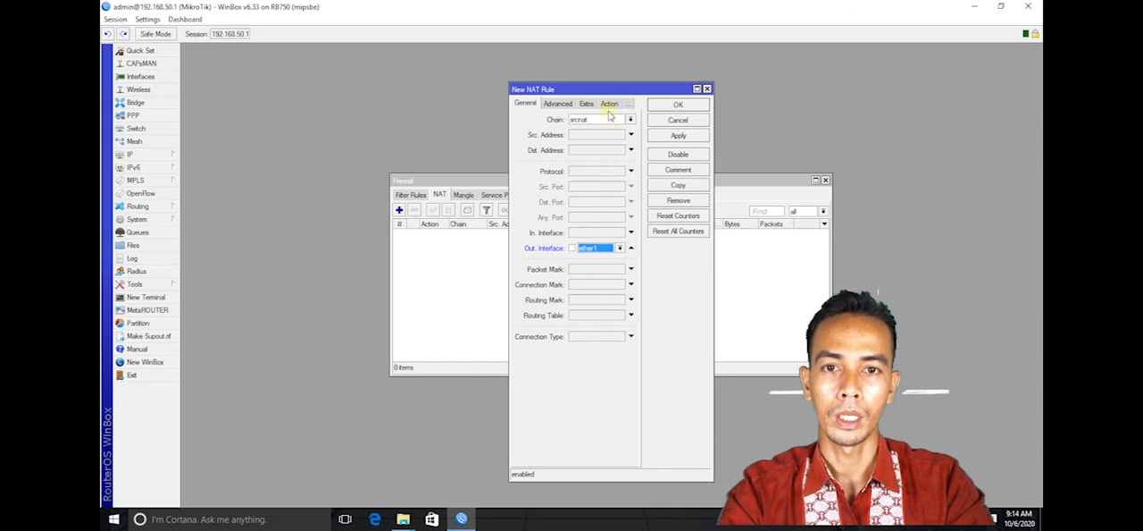
- Set the NAT rule's action to masquerade and apply the rule
click(608, 105)
click(629, 120)
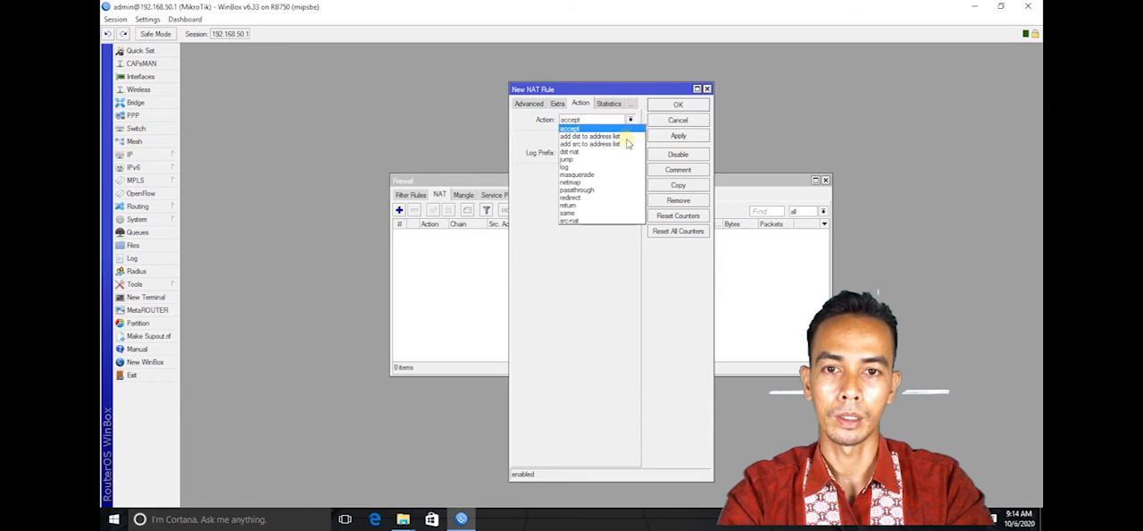
click(610, 174)
click(679, 136)
- Add the comment "NAT INTERNET" to the masquerade rule, save it and close the firewall window
click(677, 170)
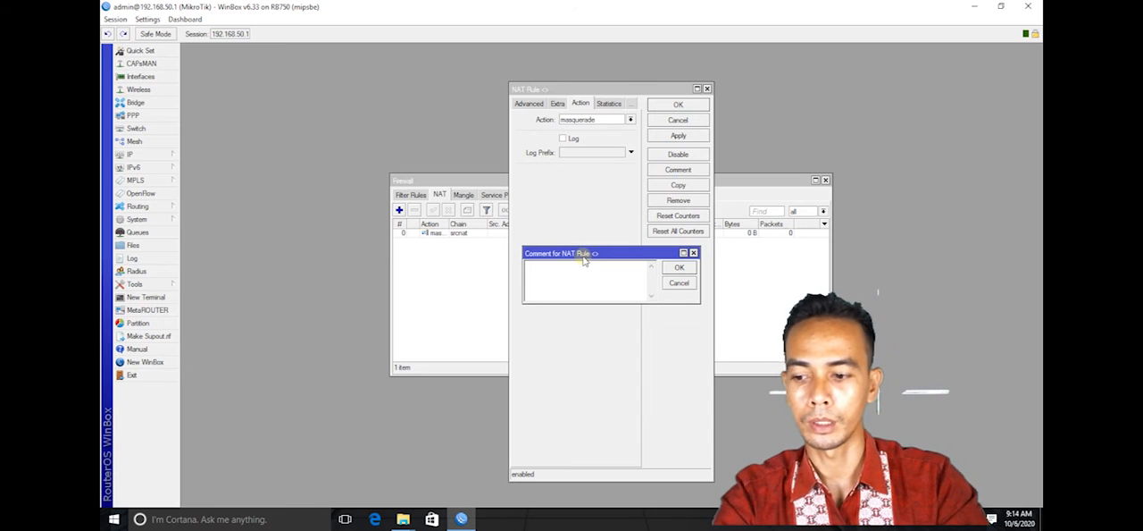
text(NAT INTERNET)
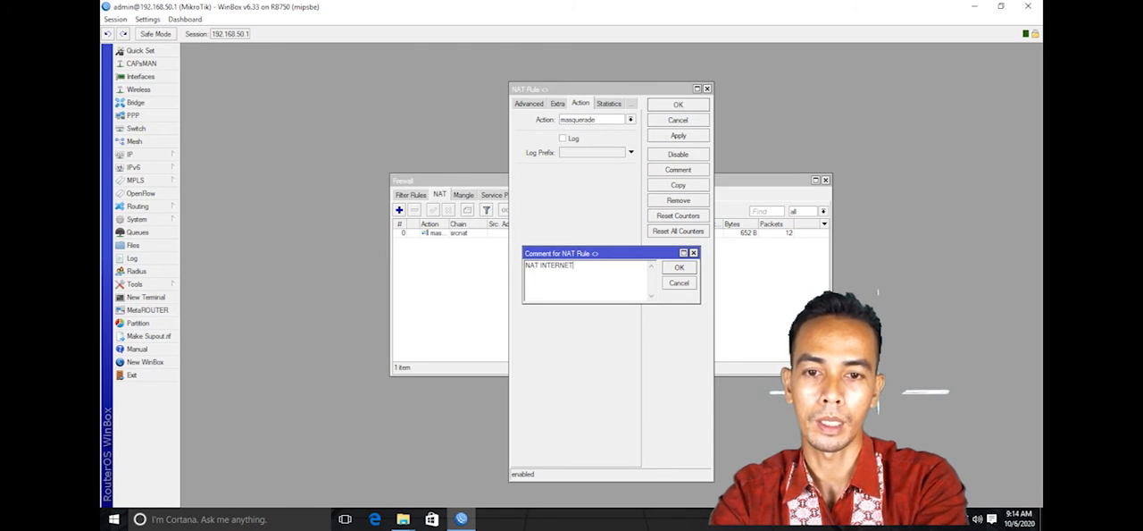
click(680, 269)
click(677, 138)
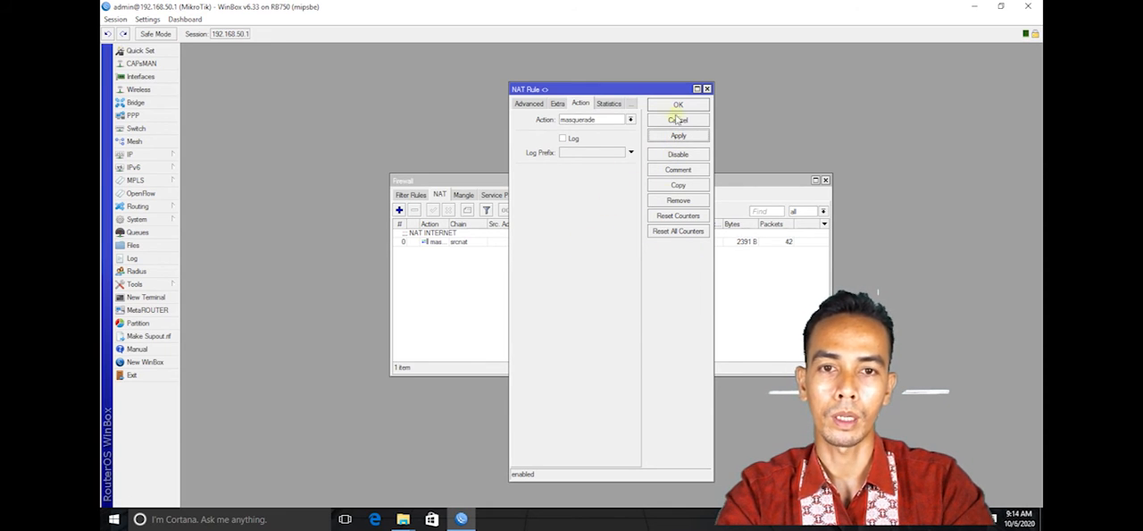
click(679, 105)
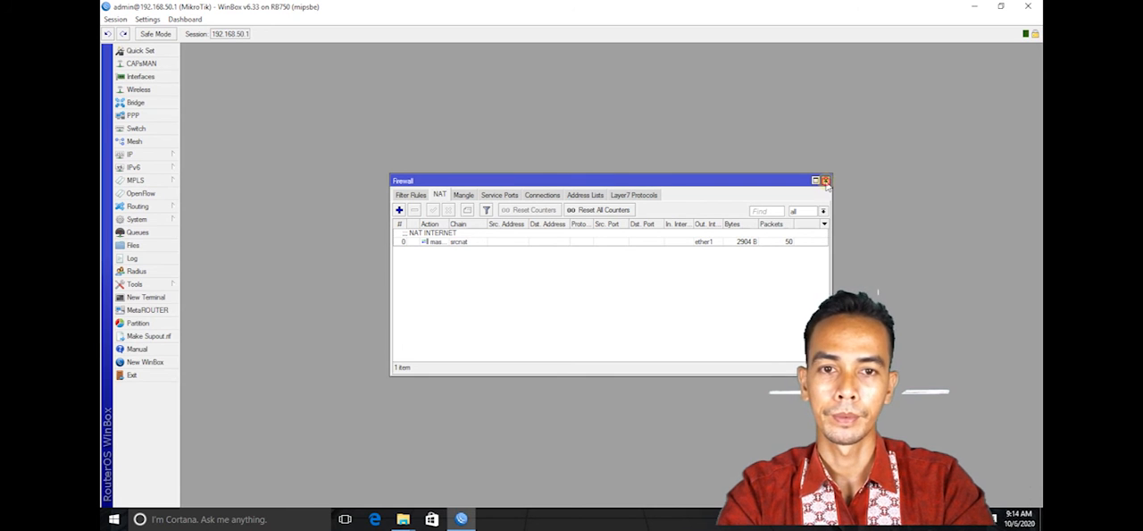
click(826, 181)
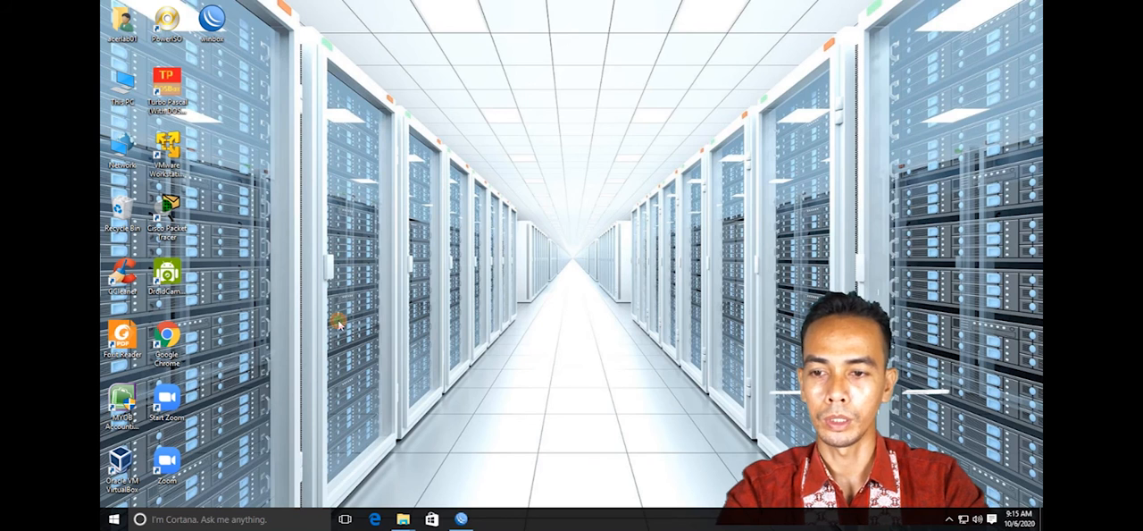
- Test the PC's internet connection by running a ping to google.com from Windows, then close the ping window
key(super+r)
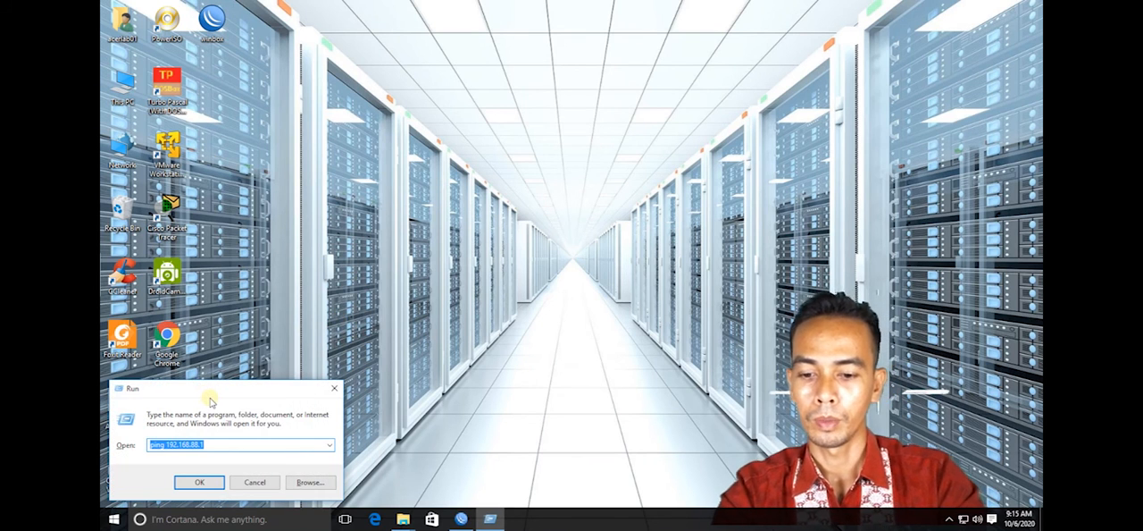
text(PiNG GOOGLE.COM)
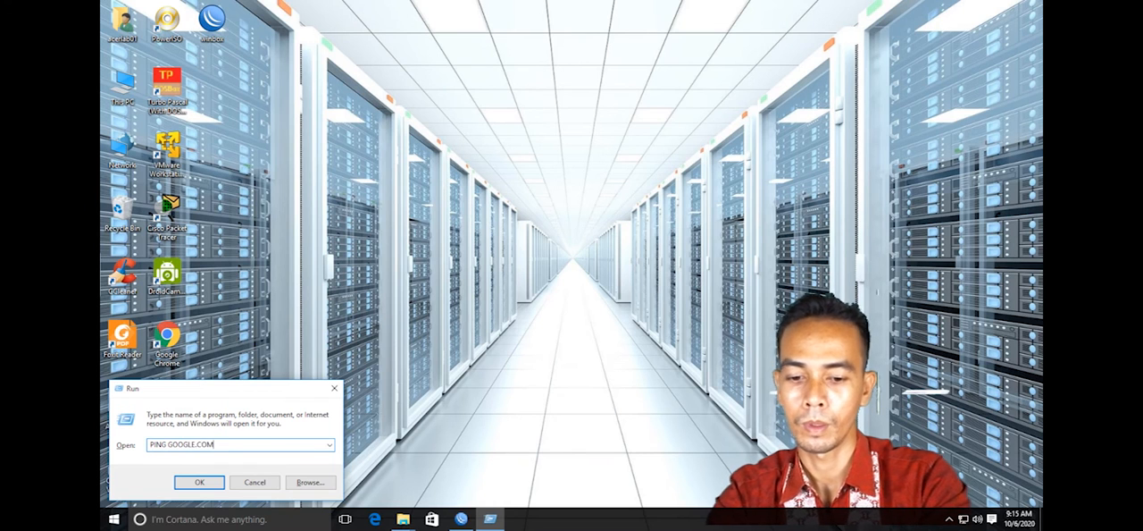
key(Return)
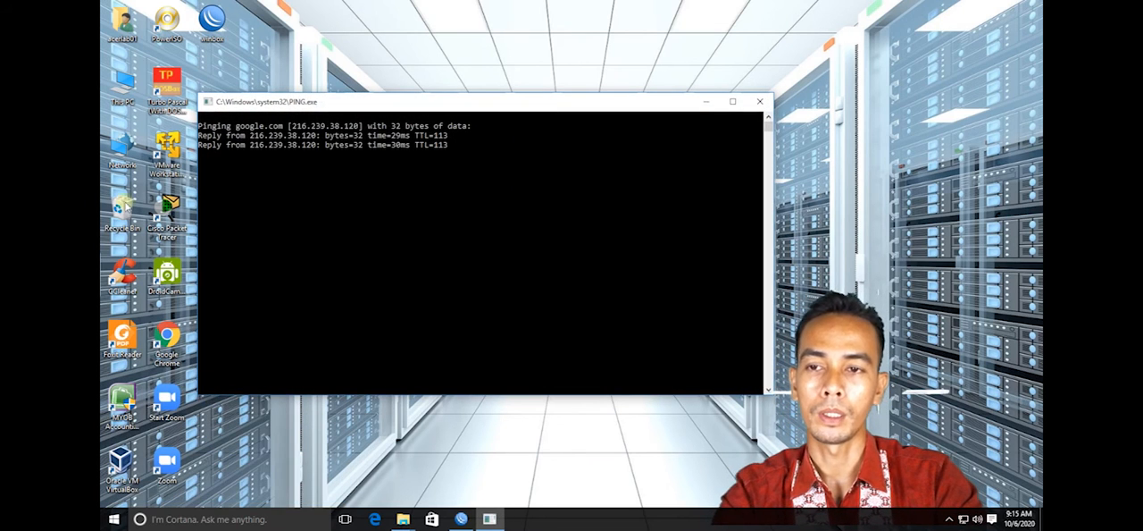
click(759, 101)
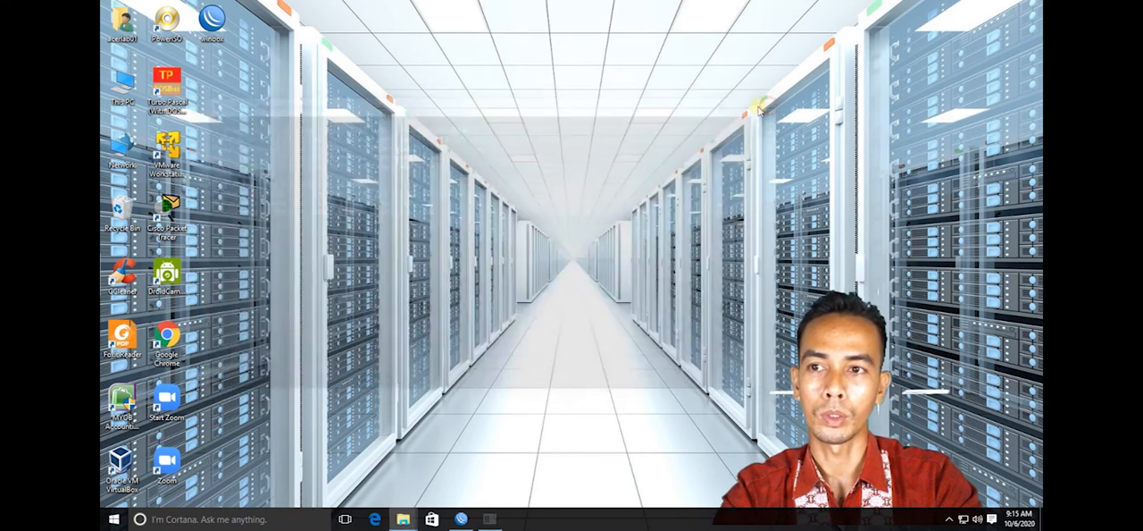
- Switch to Google Chrome and search the web for "MIKROTIK RB 750" to test browsing
double_click(168, 341)
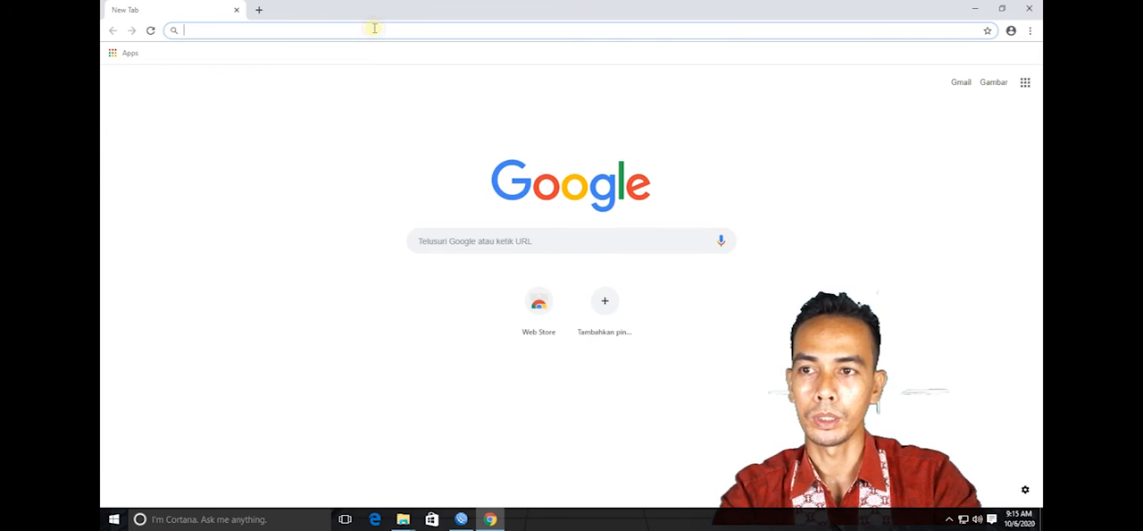
text(MIKROTI)
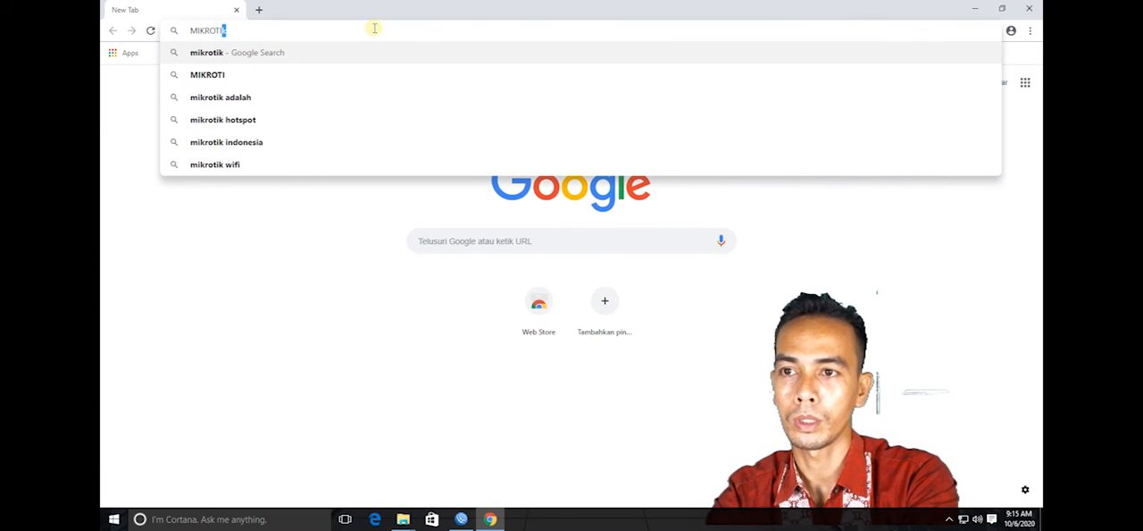
text(K RB 75)
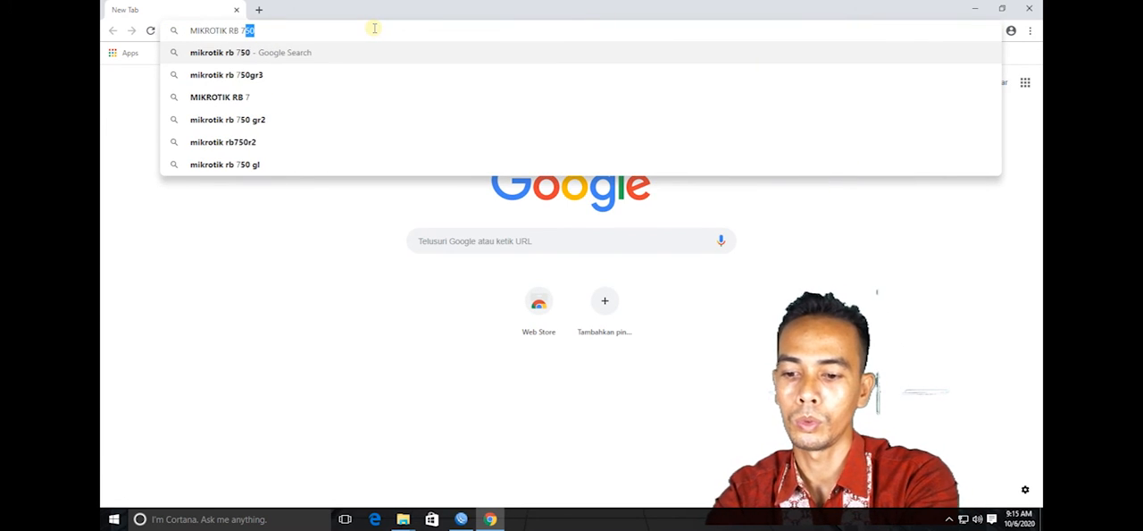
text(0)
key(Return)
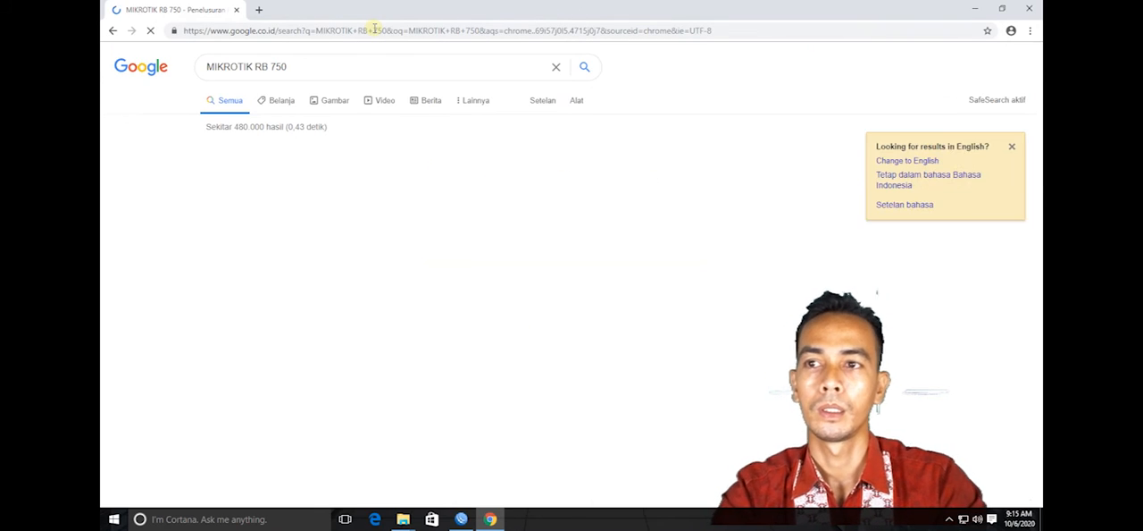